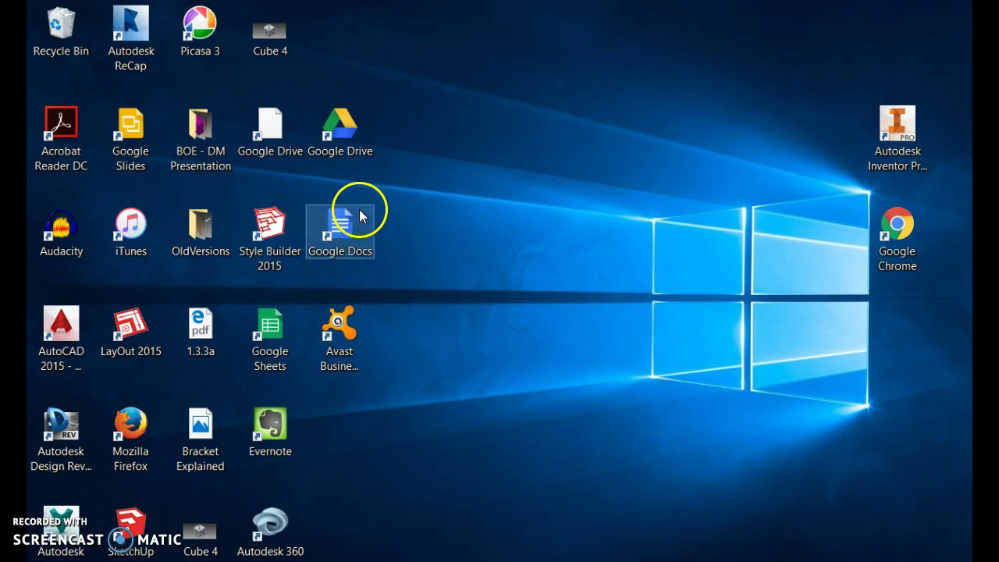
Launch Autodesk Inventor, examine the finished Sketch Plane Cube part from several sides and close it
double_click(896, 130)
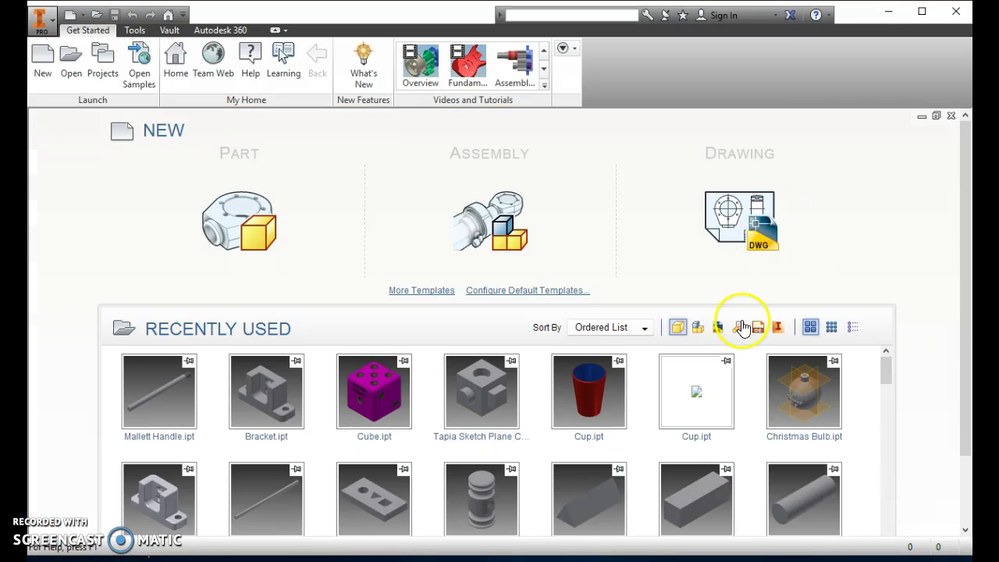
mouse_move(488, 402)
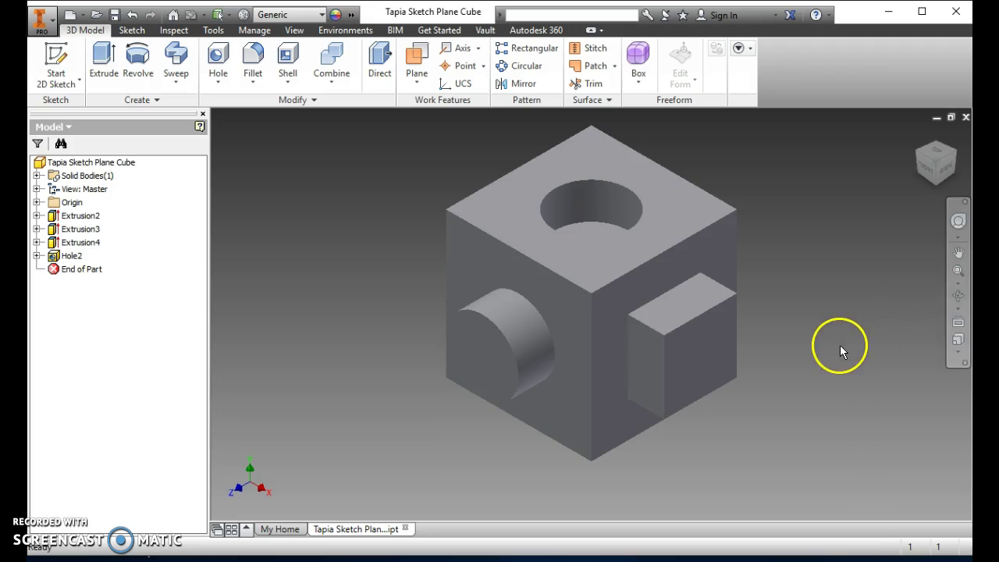
shift+middle_drag(733, 305, 593, 264)
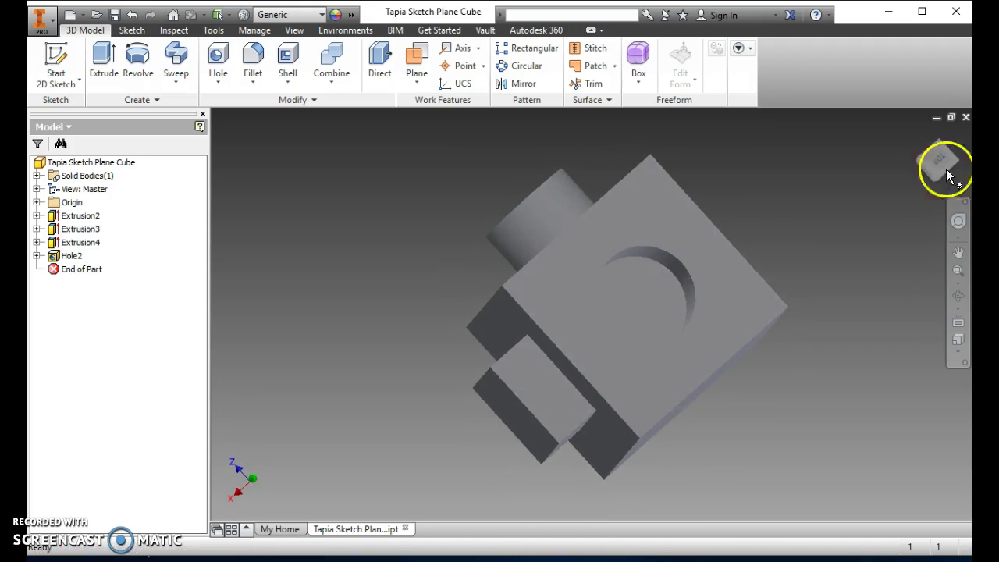
drag(921, 141, 949, 129)
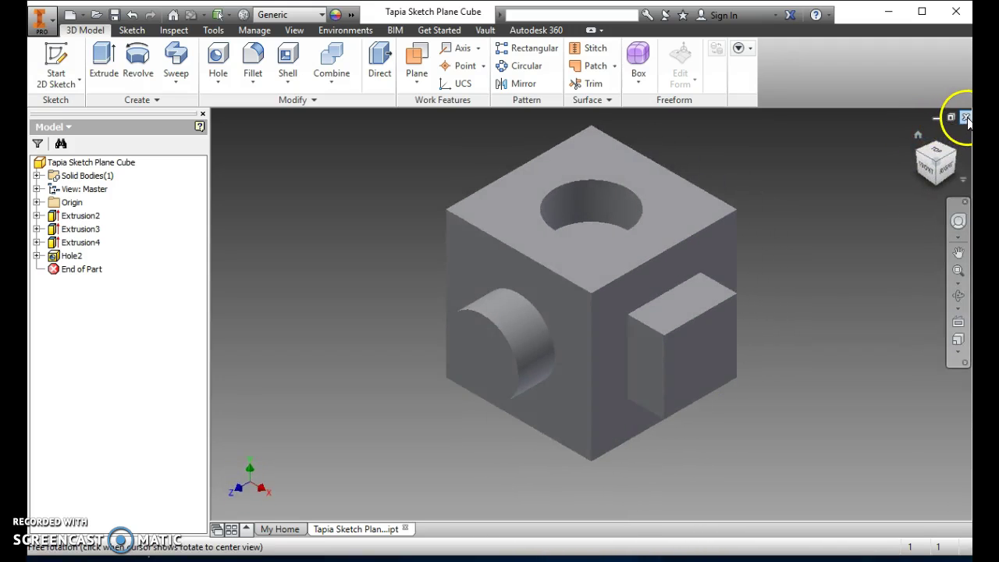
click(967, 117)
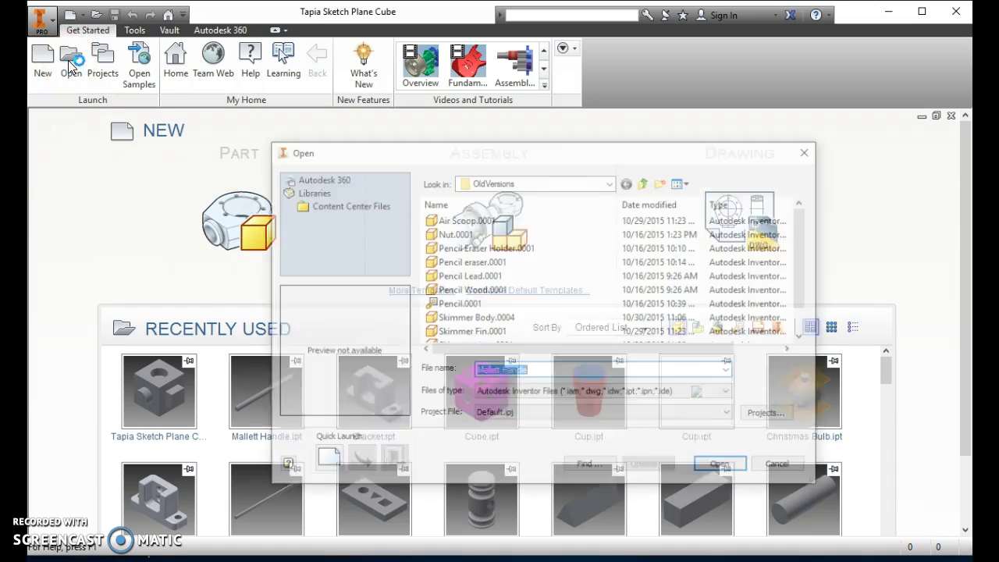
click(782, 467)
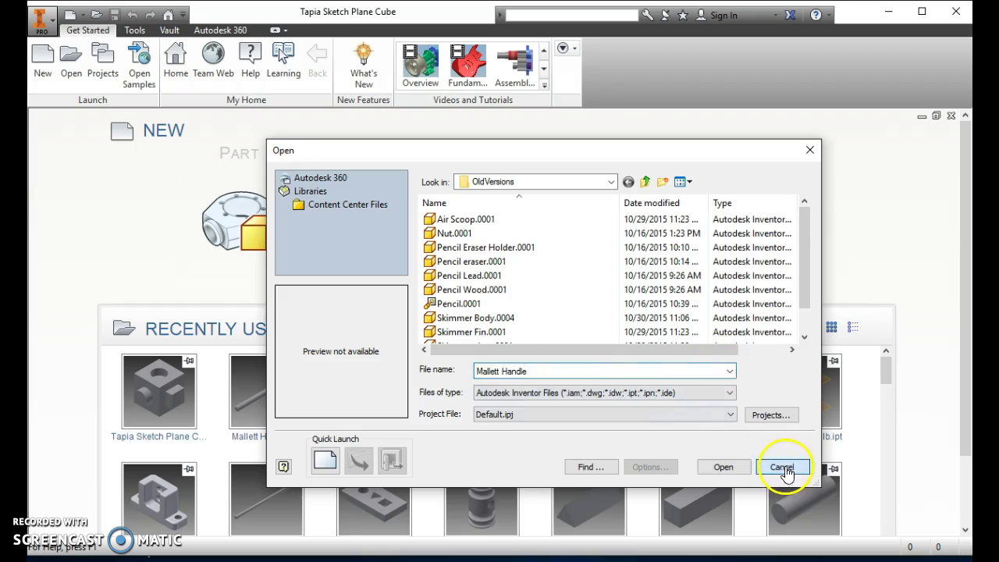
click(44, 61)
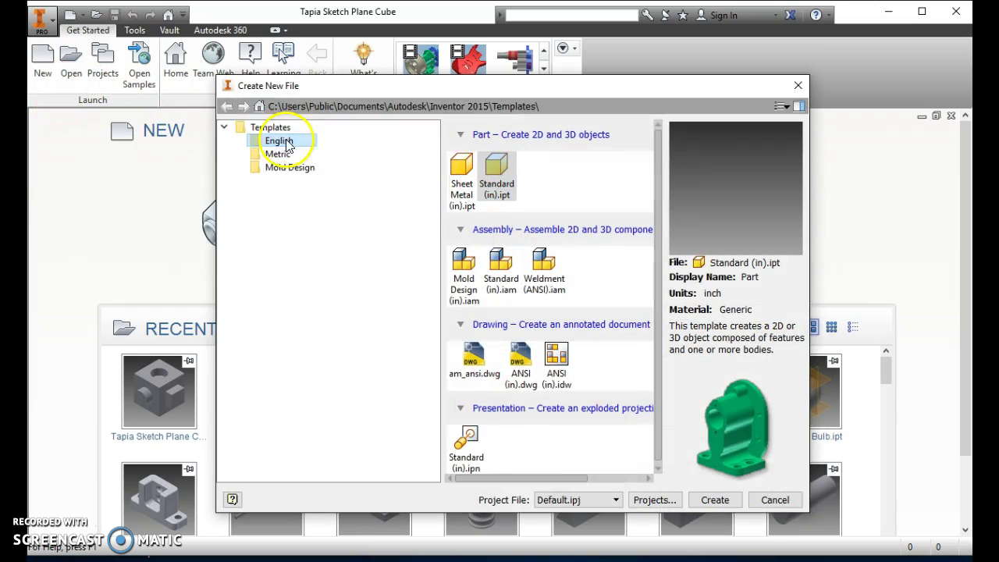
double_click(496, 168)
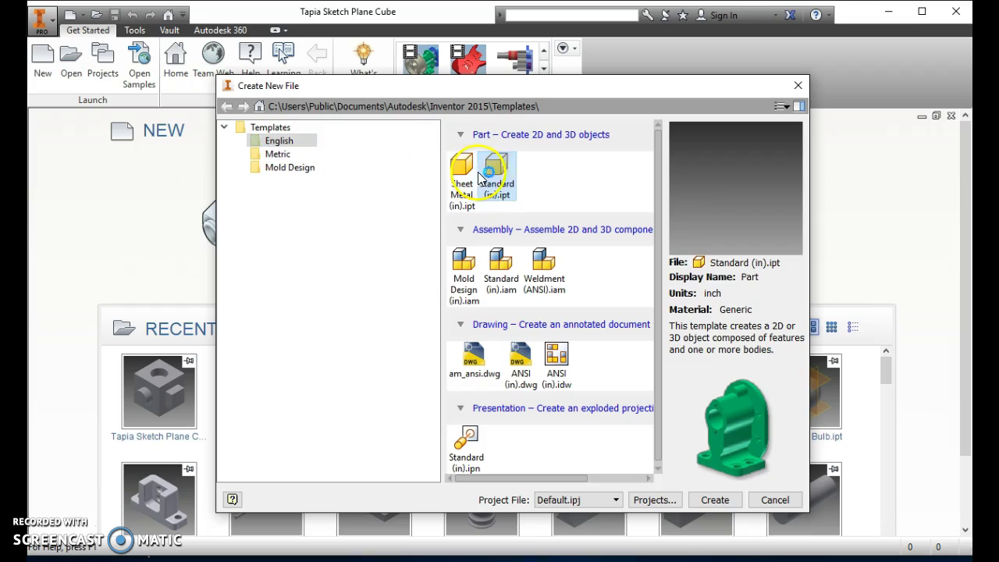
click(773, 501)
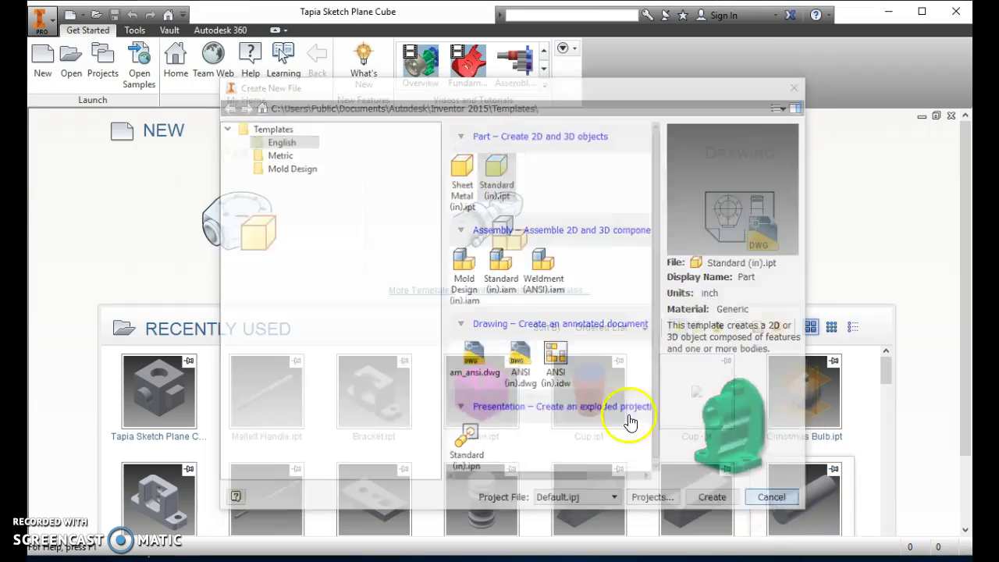
Create a new part from the English Standard (in).ipt template
click(47, 28)
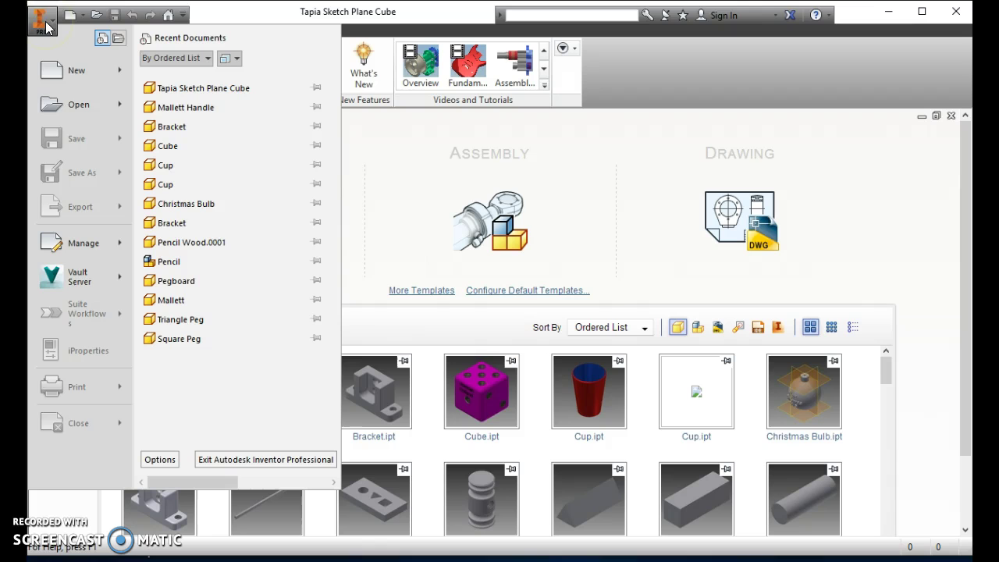
click(75, 70)
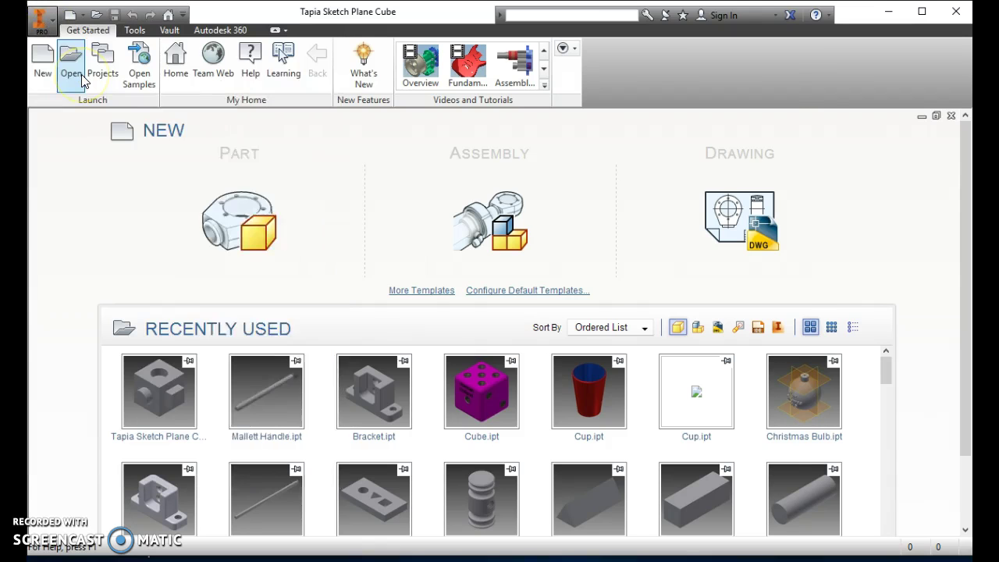
double_click(500, 171)
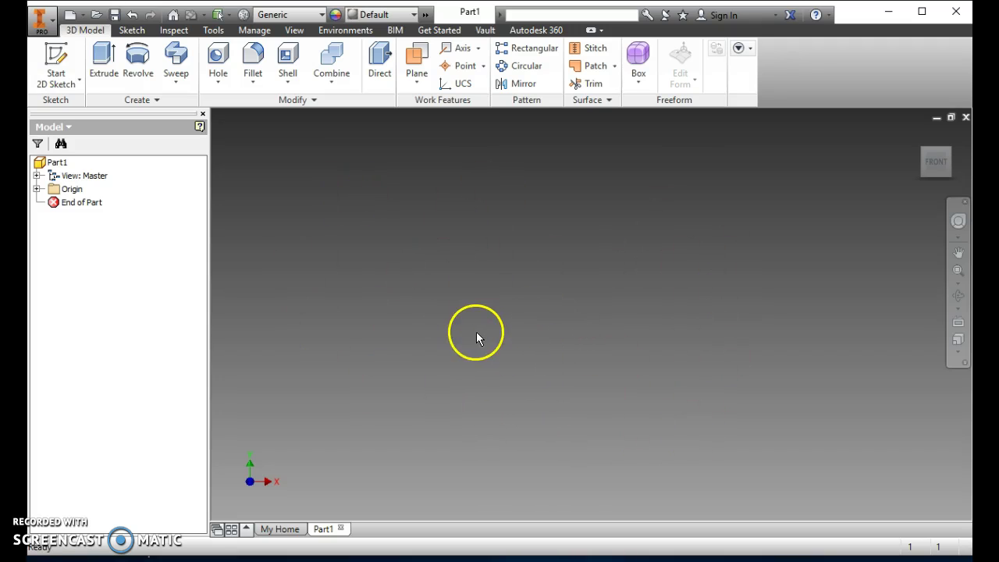
Start a 2D sketch on the XY plane of the new part
click(57, 56)
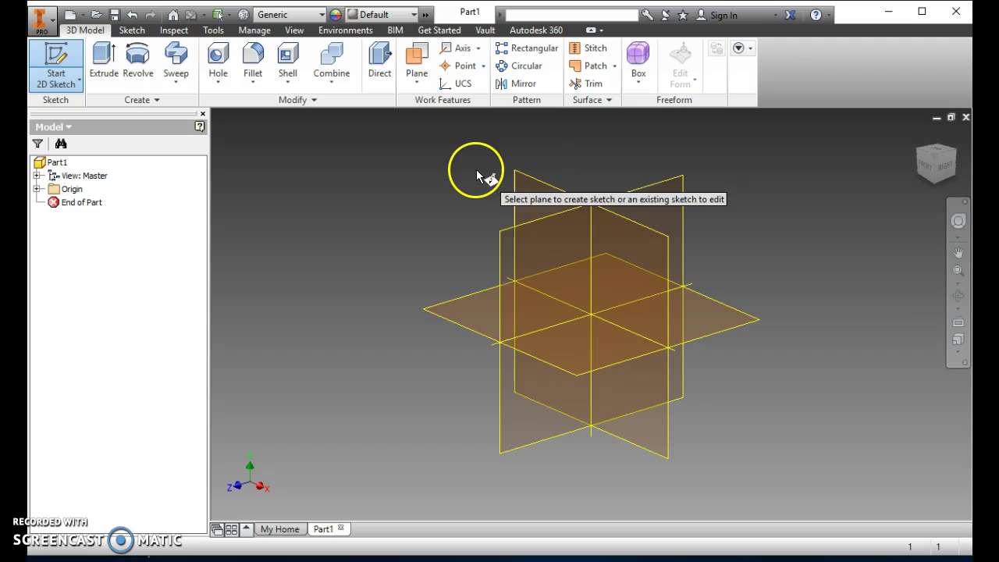
click(523, 195)
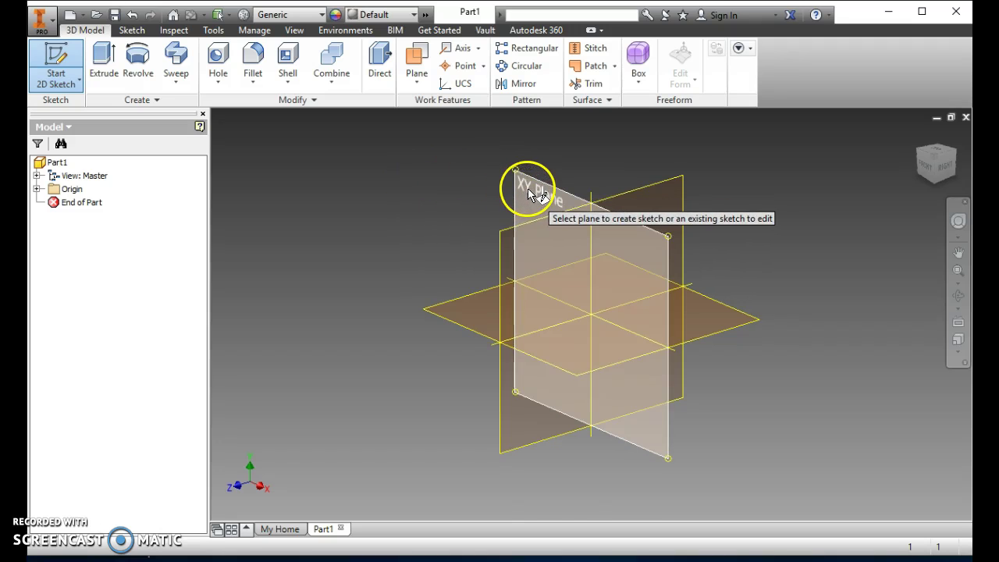
click(508, 188)
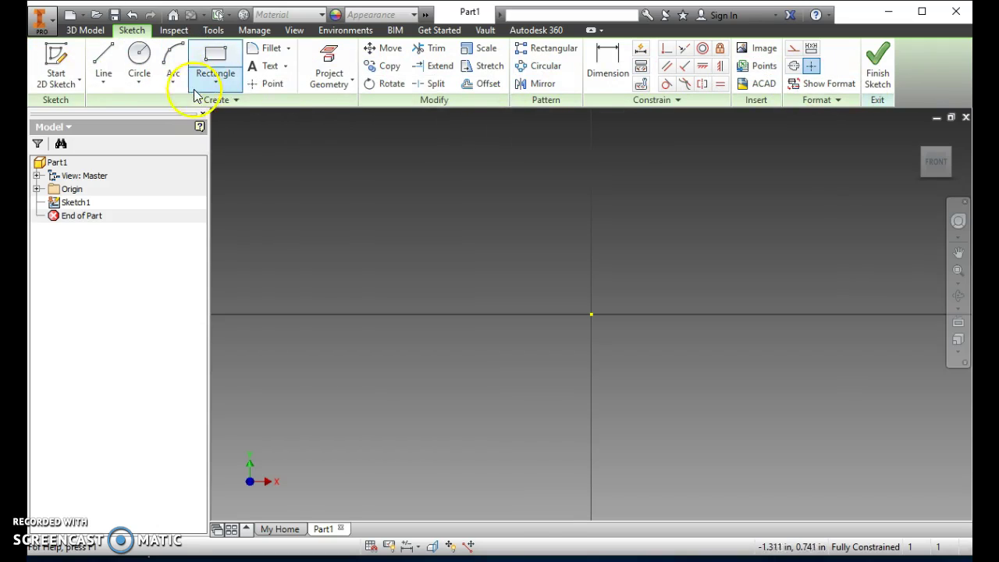
Draw a rectangle 2 in wide and 2 in high with its first corner at the origin, and finish the sketch
click(218, 61)
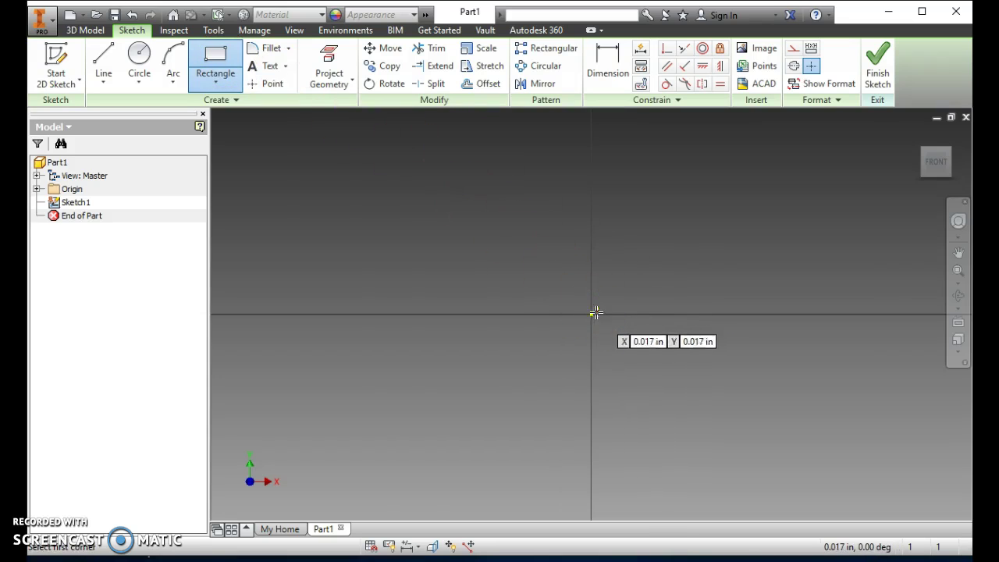
click(210, 60)
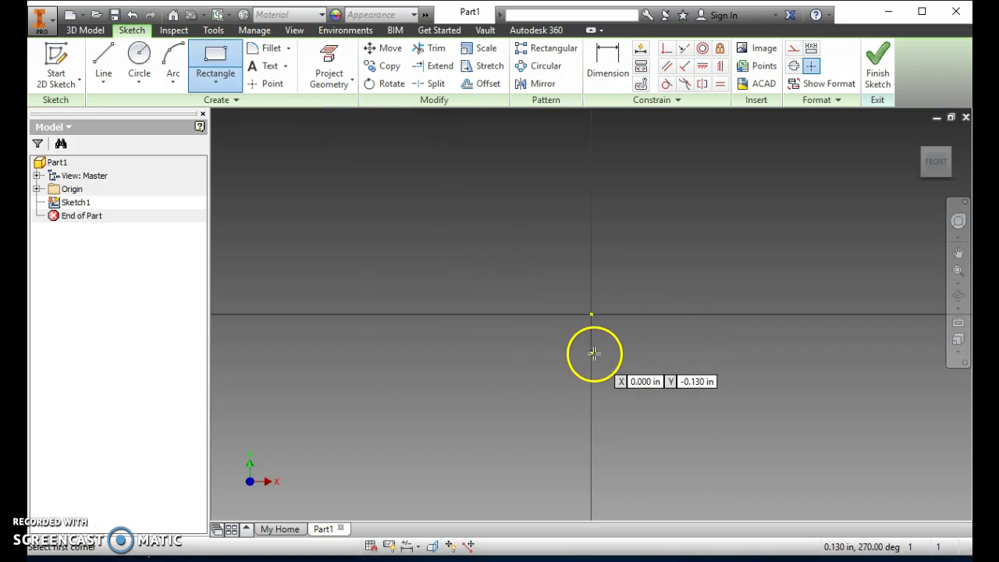
click(591, 314)
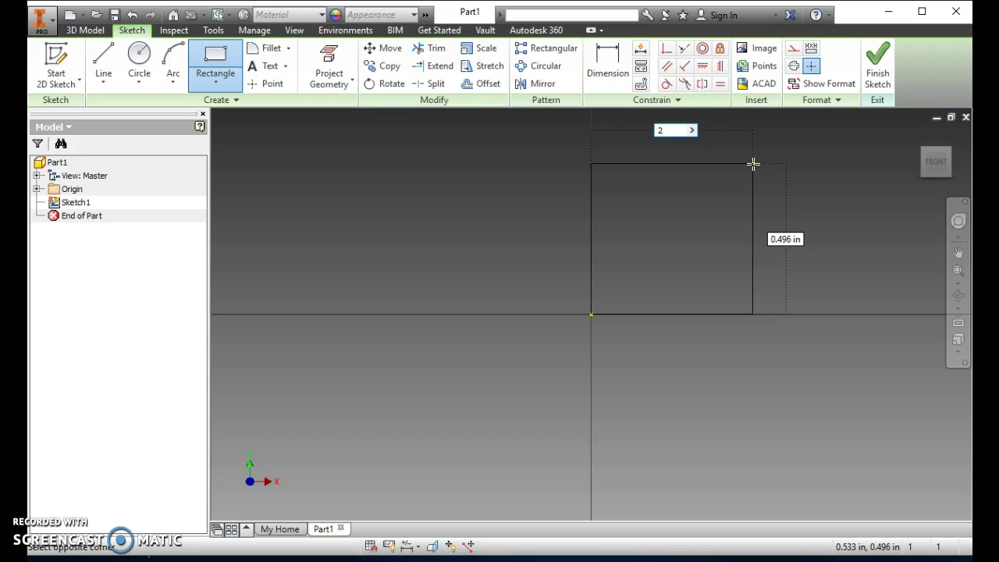
key(Tab)
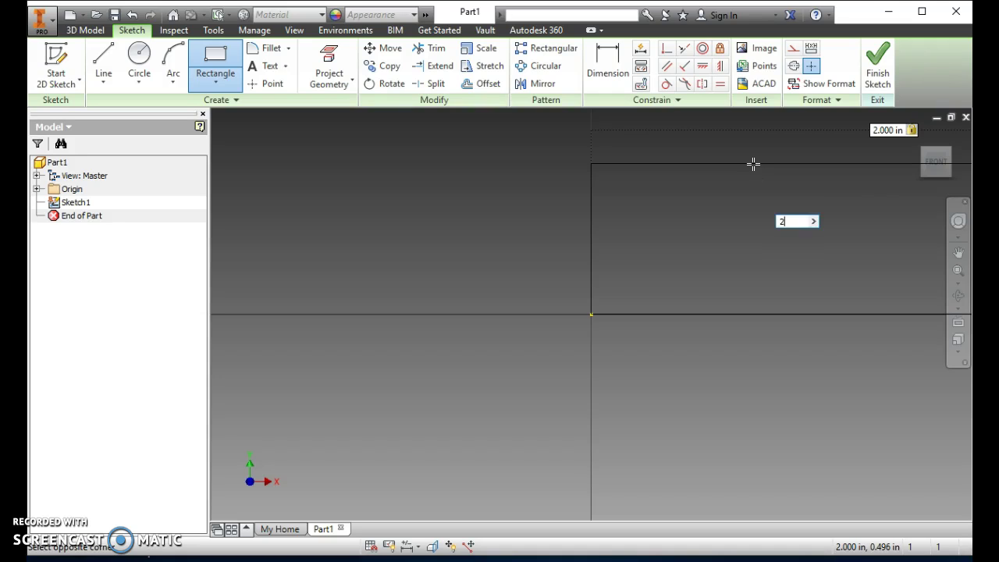
text(2)
key(Return)
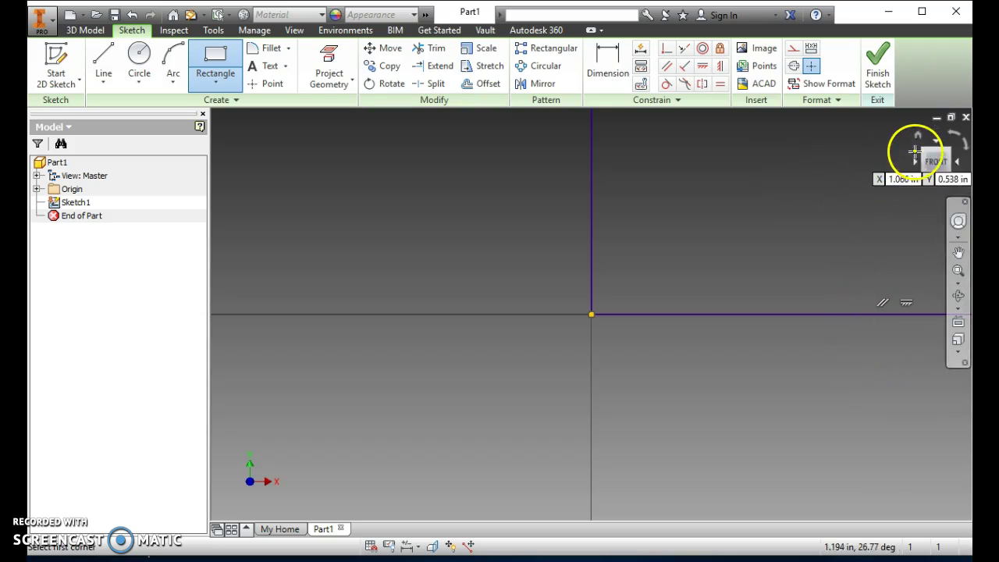
mouse_move(919, 139)
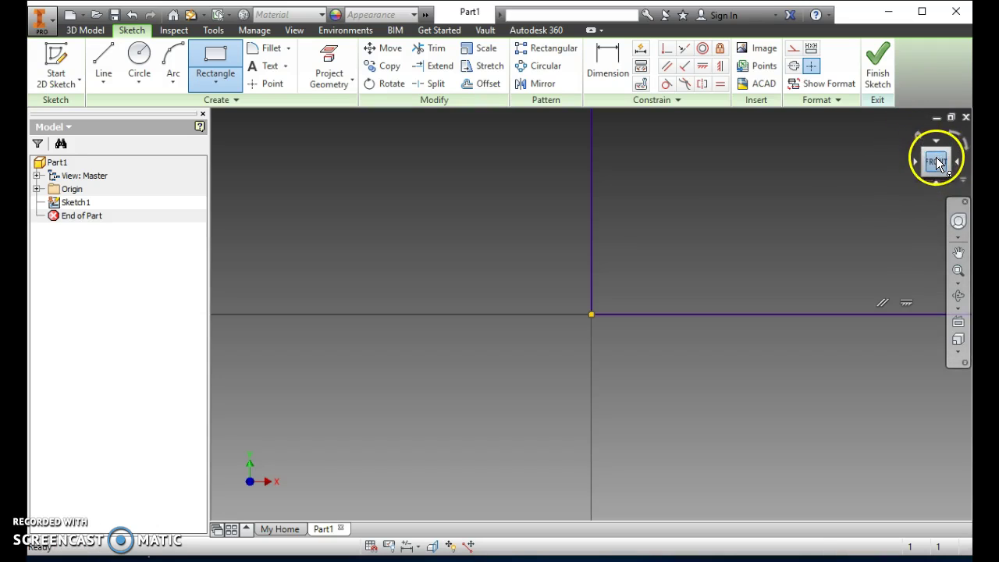
click(937, 164)
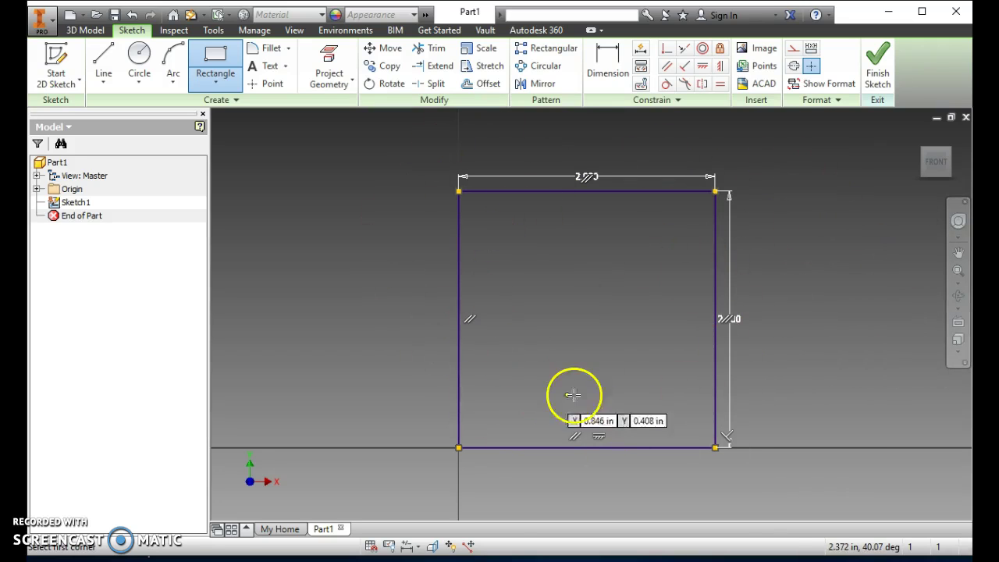
click(880, 70)
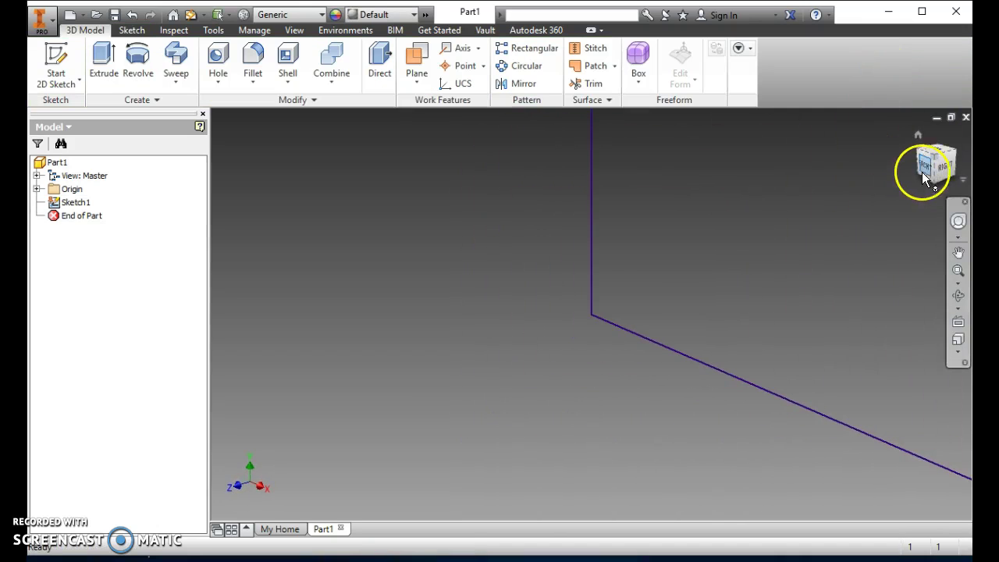
Extrude the square profile 2 in to form a solid cube
click(919, 137)
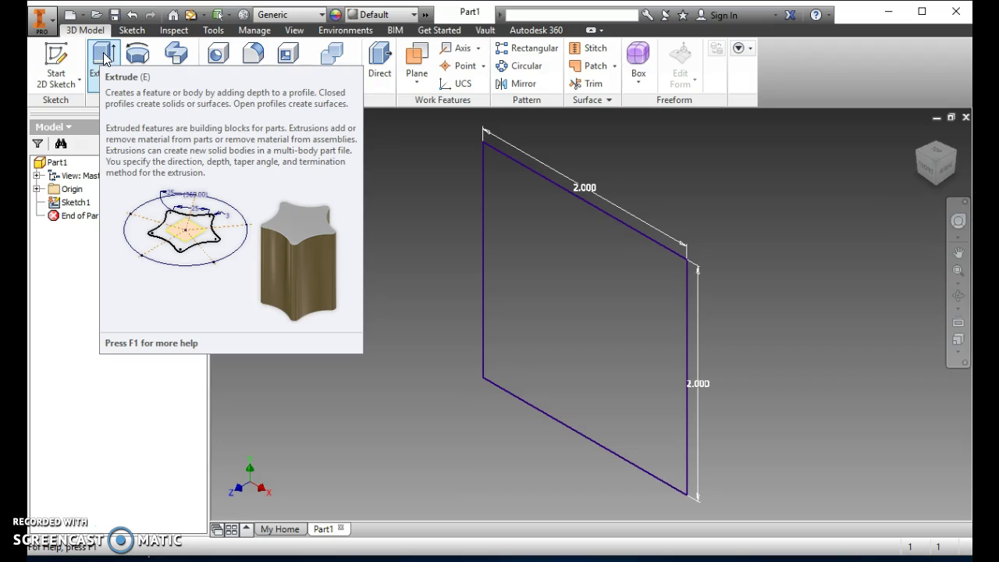
click(104, 56)
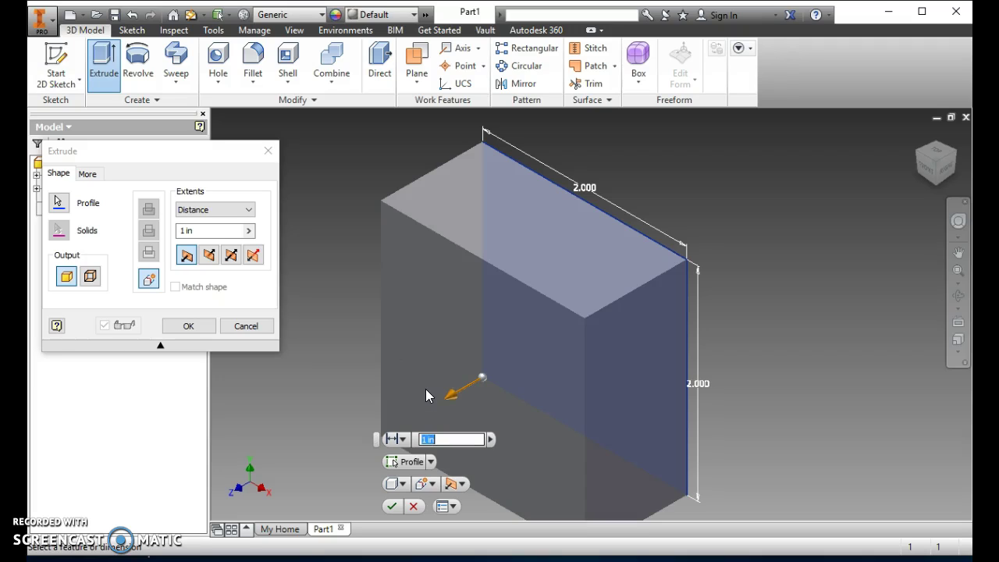
text(2)
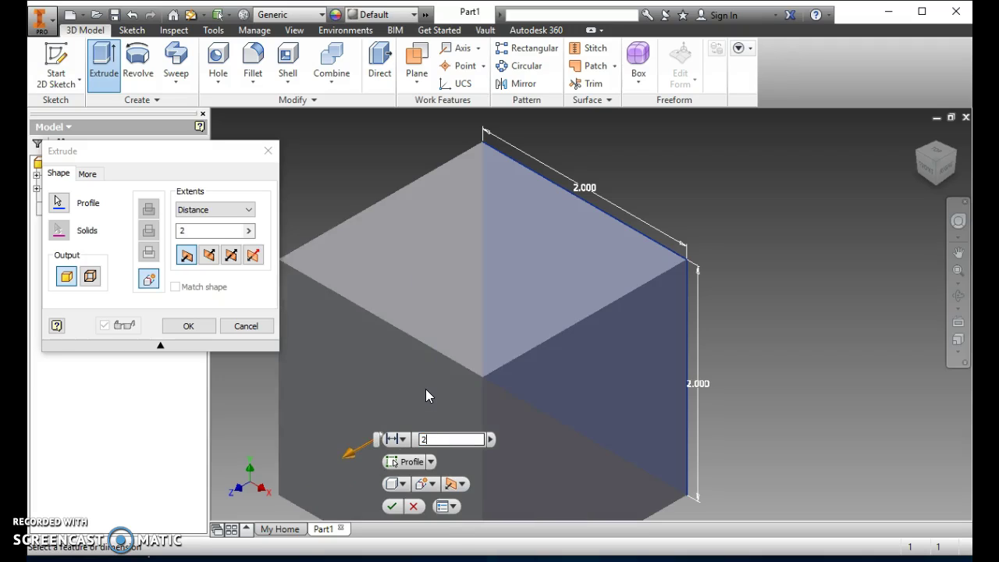
click(426, 396)
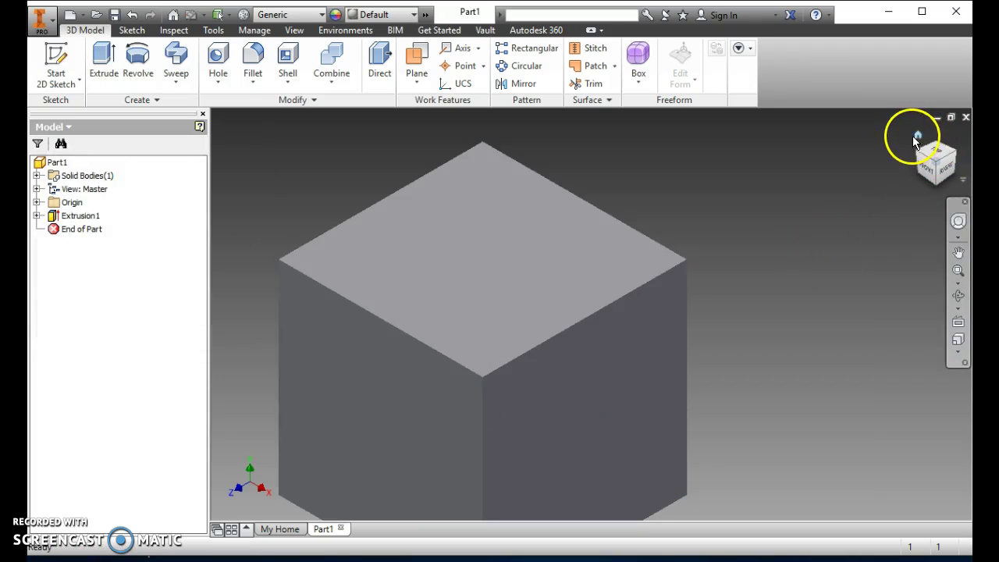
click(919, 135)
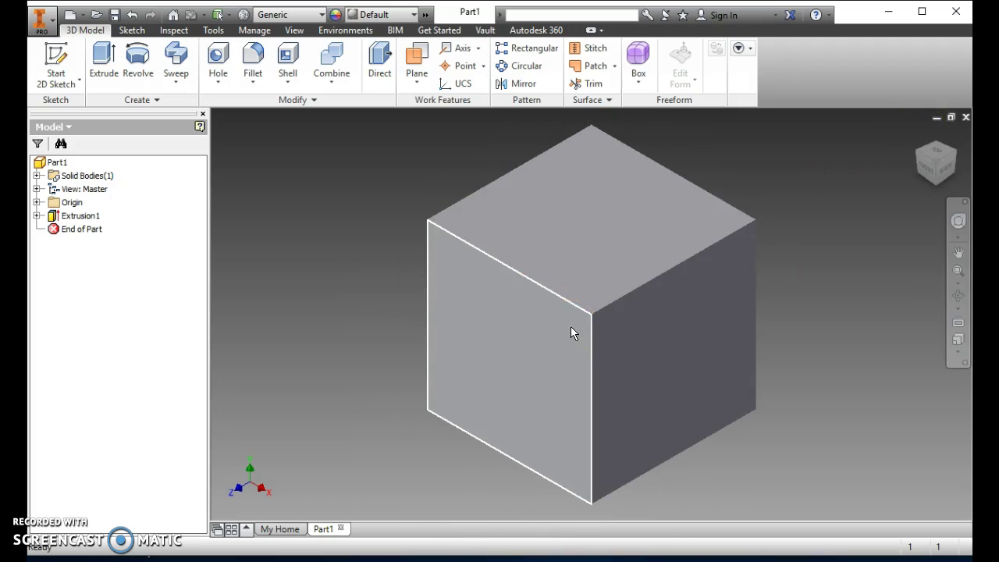
Start a new sketch on the cube's right face
mouse_move(571, 331)
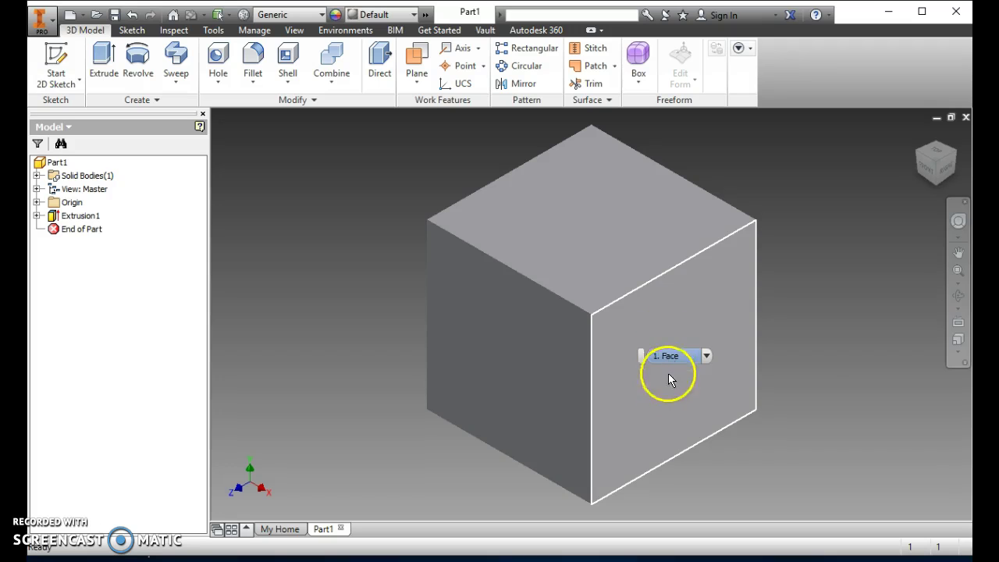
right_click(714, 335)
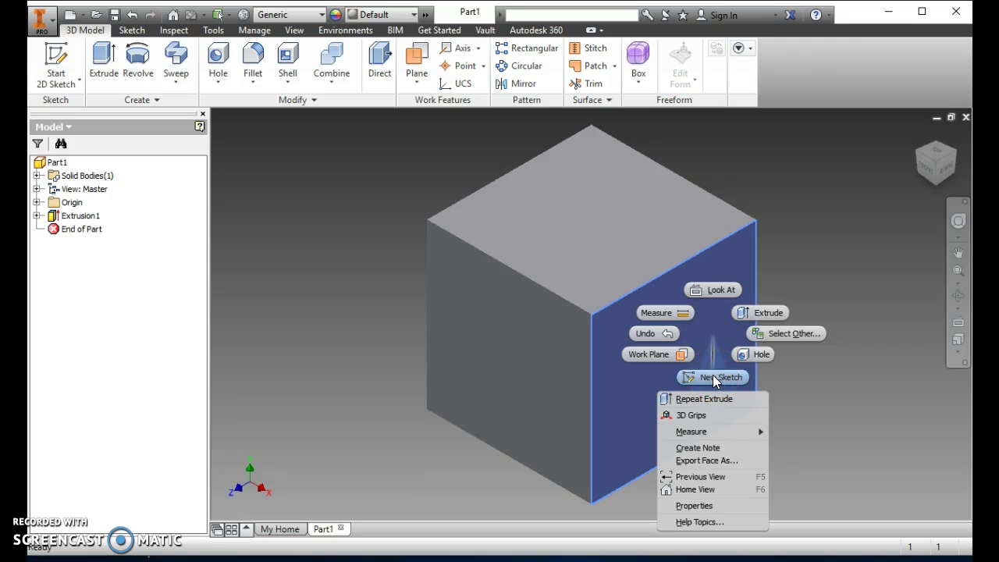
click(870, 392)
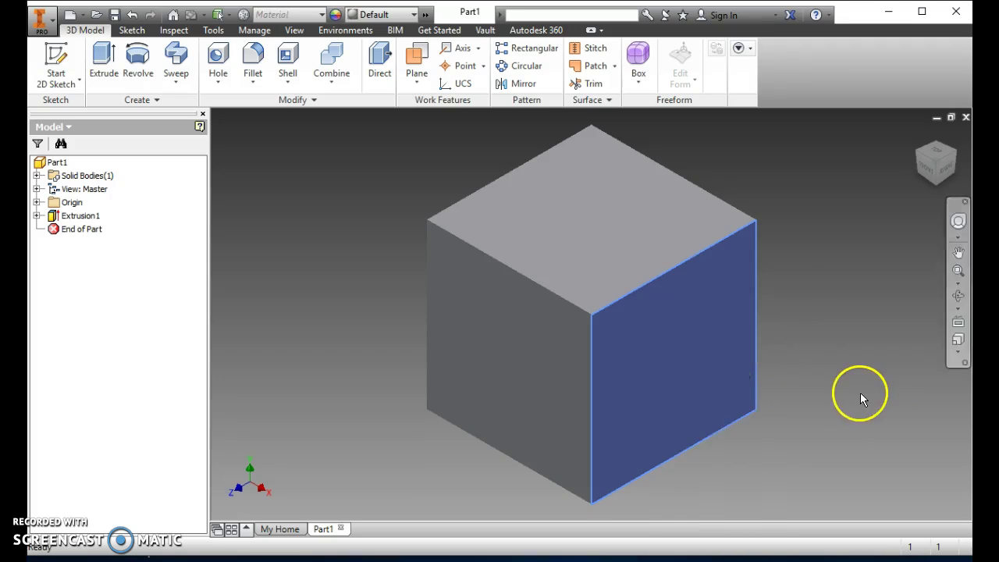
right_click(689, 377)
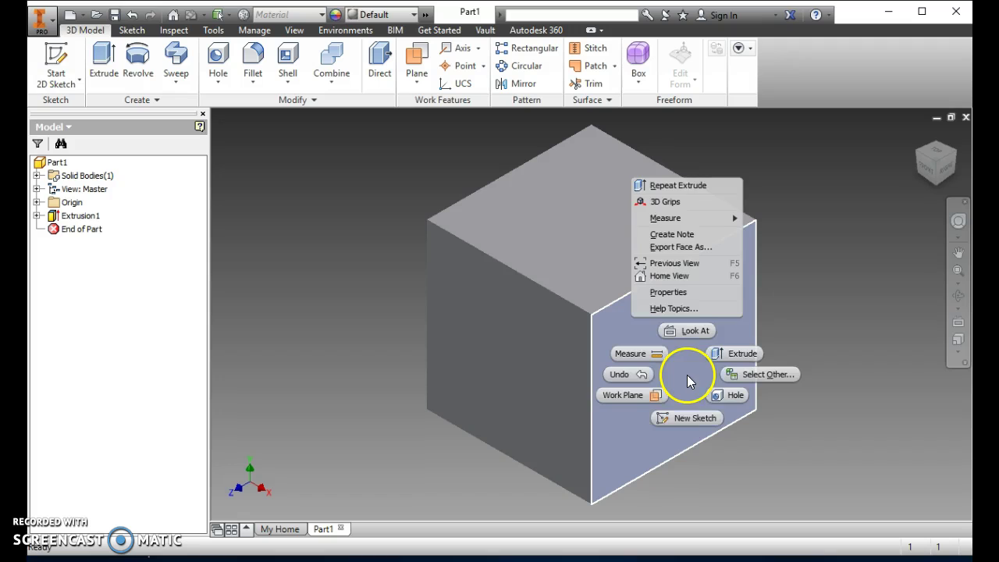
click(685, 415)
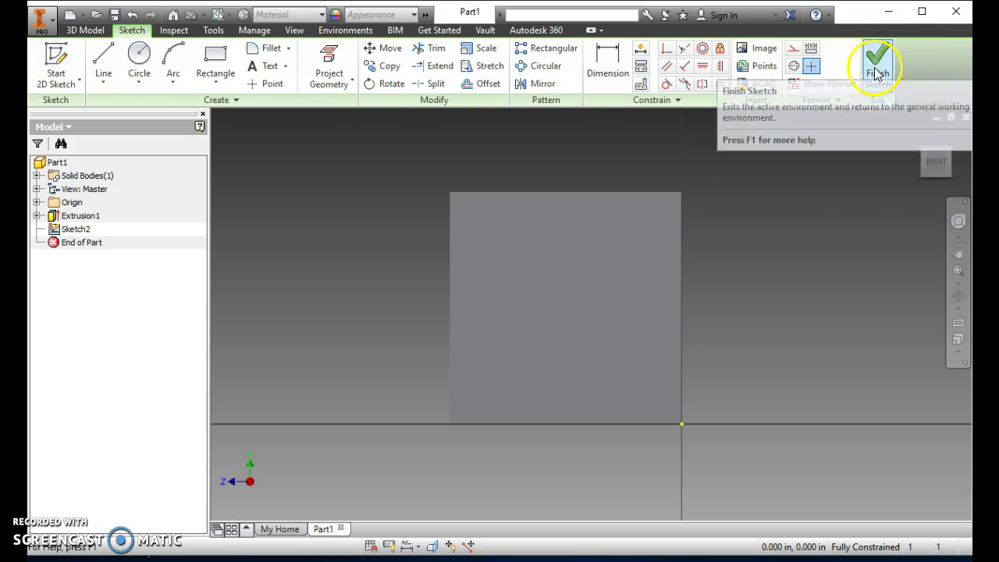
Draw a rectangle 1 in wide and 1 in high inside the cube's right face
click(224, 60)
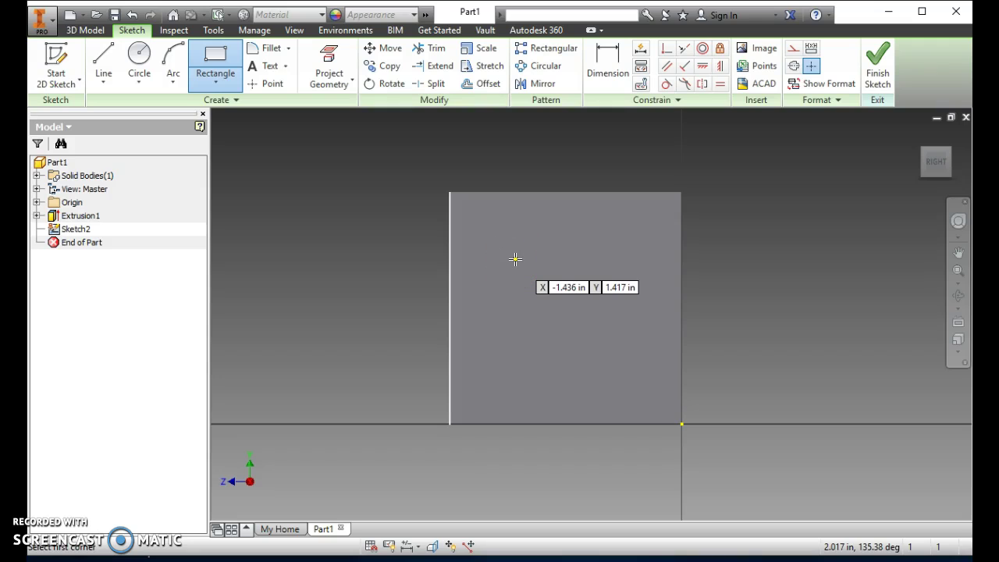
click(515, 259)
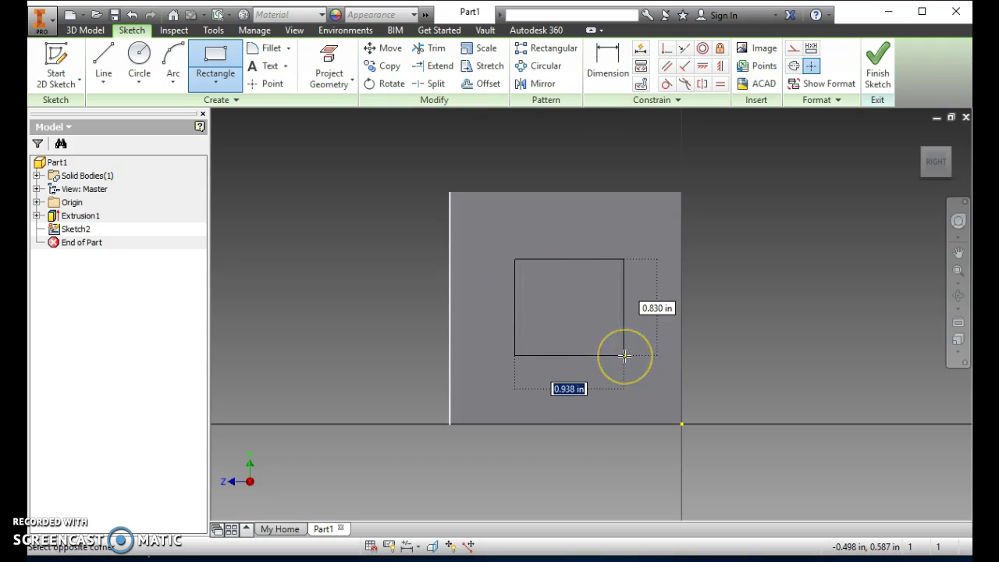
text(1)
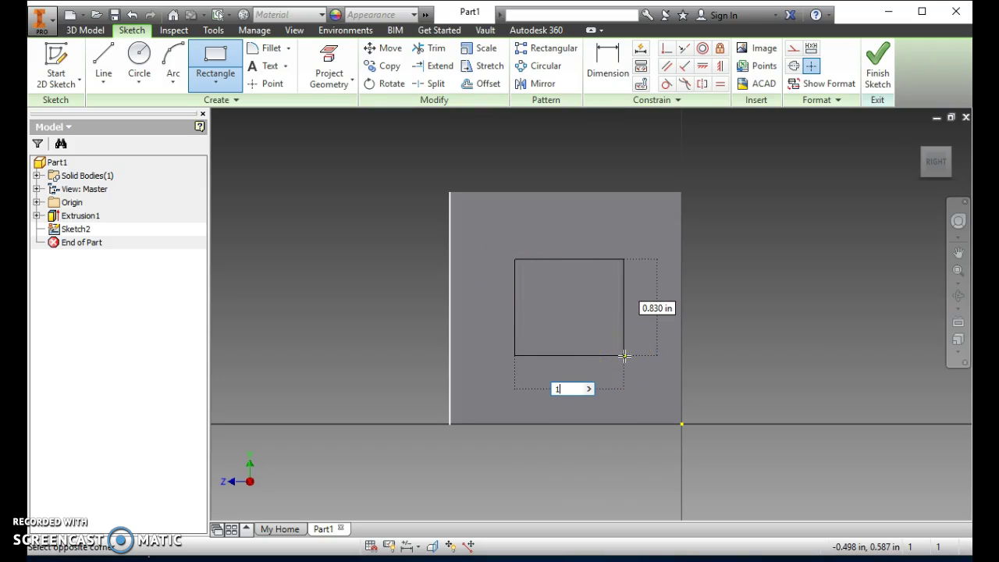
key(Tab)
text(1)
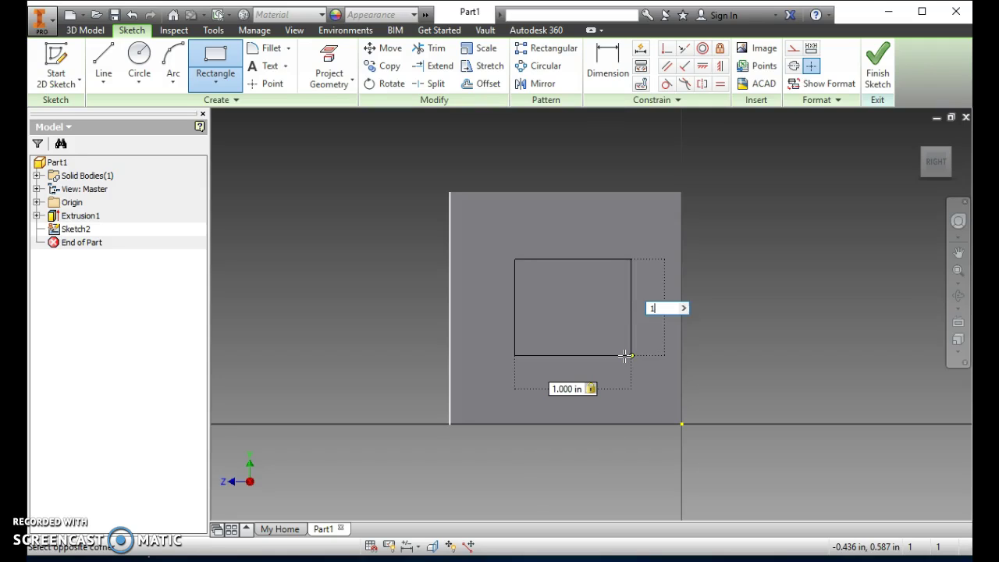
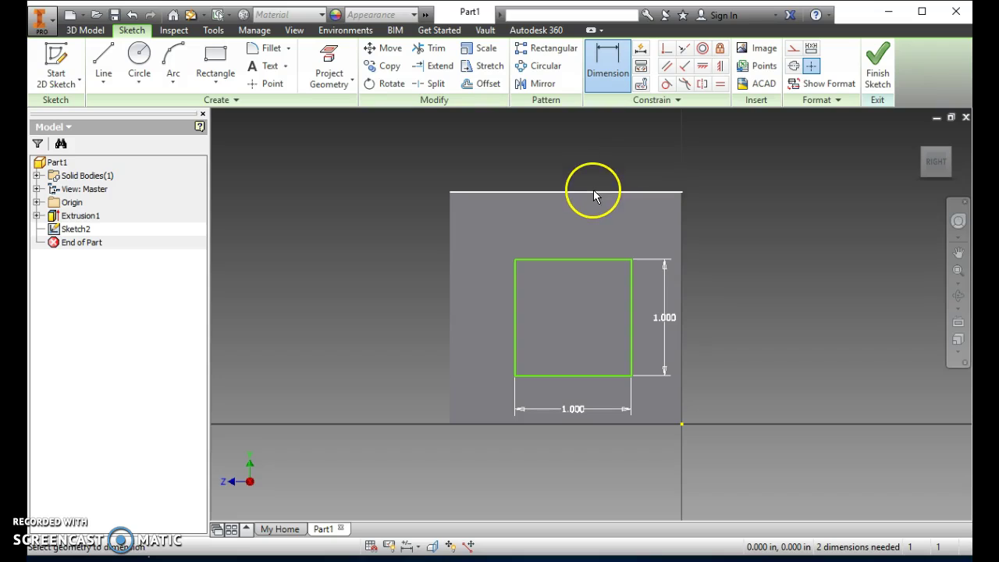
Dimension the small square's top edge 0.5 in from the cube face's top edge
drag(593, 192, 578, 264)
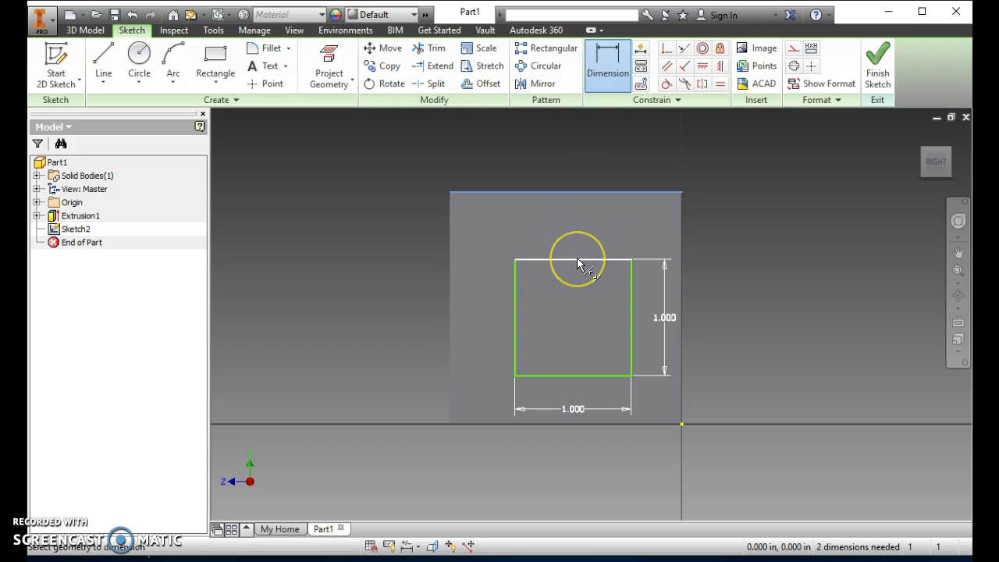
click(577, 259)
click(581, 230)
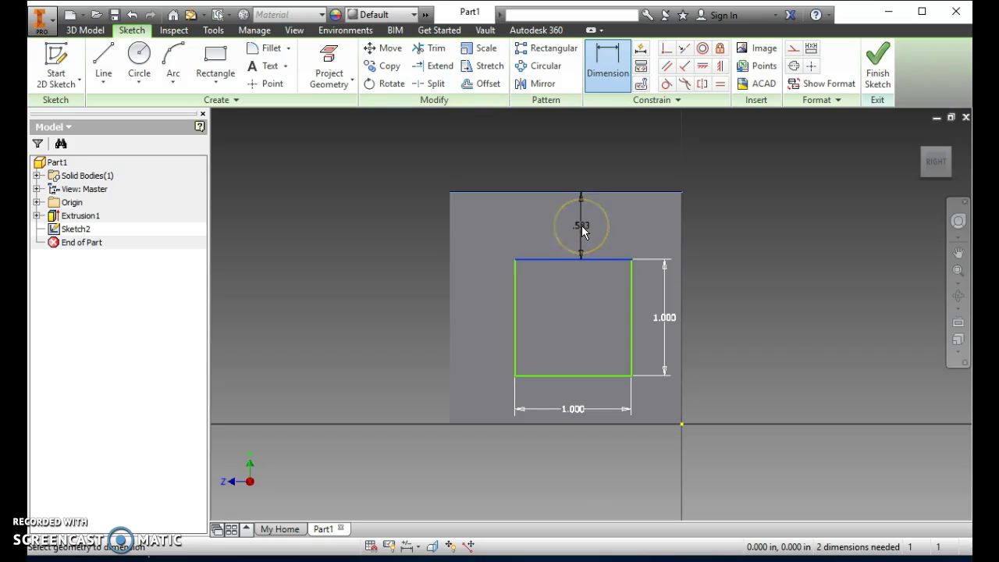
drag(581, 230, 584, 204)
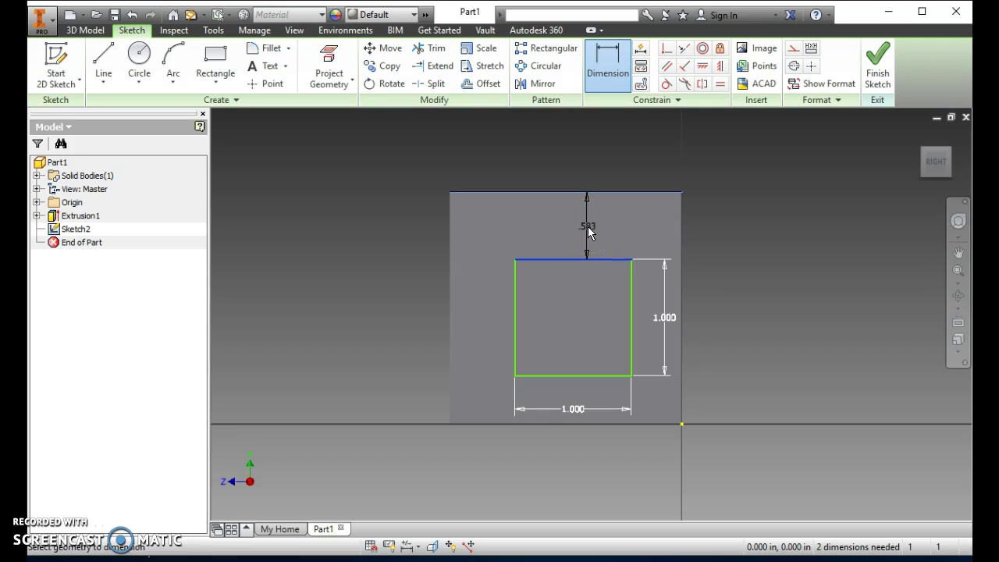
click(587, 227)
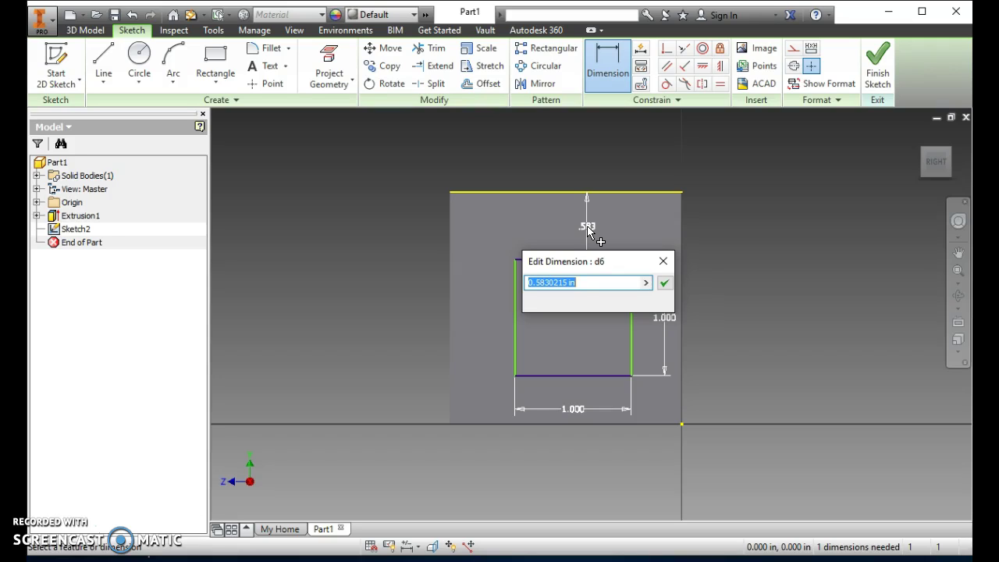
text(.5)
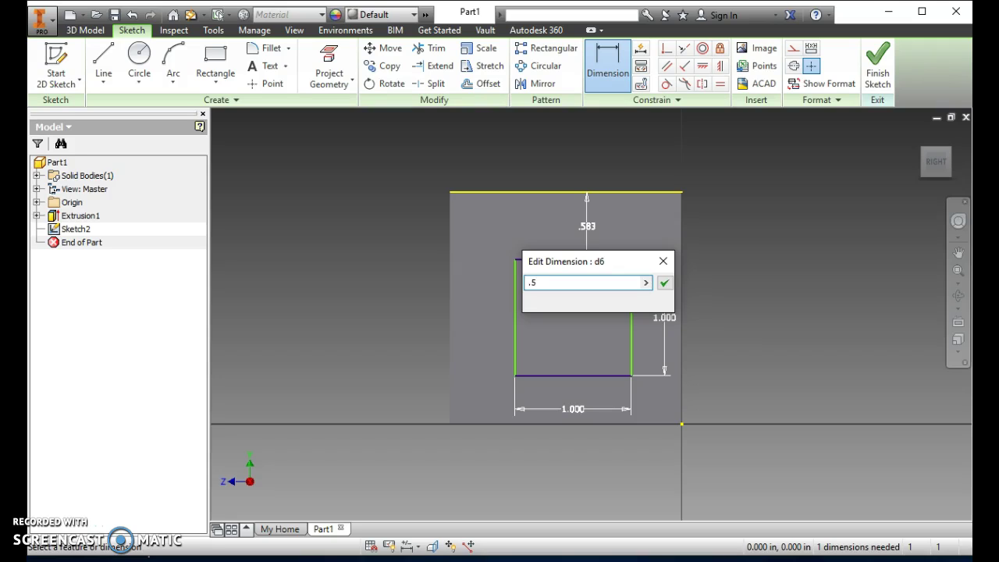
key(Return)
click(590, 220)
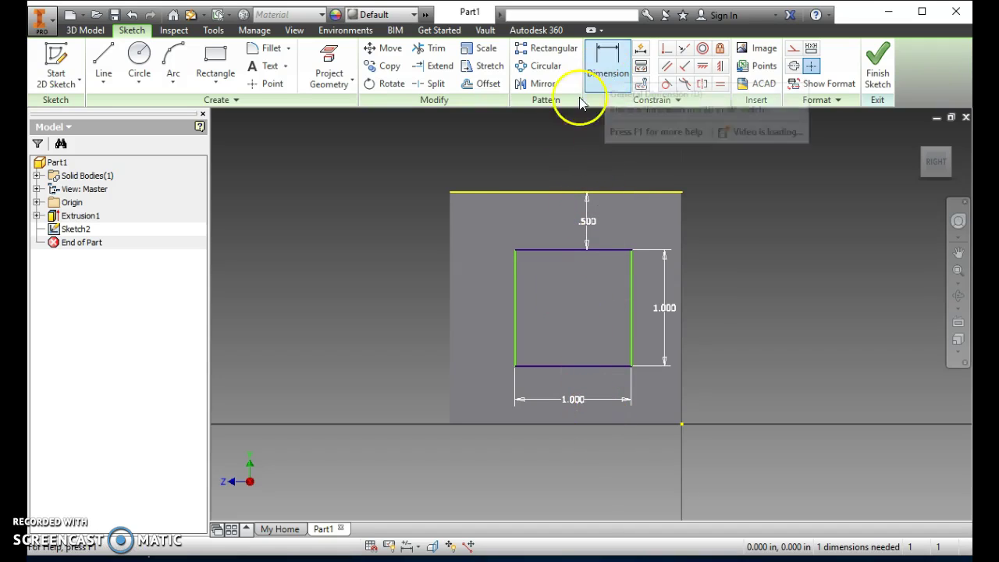
Dimension the small square's left side 0.5 in from the face's left edge, and finish the sketch
click(606, 74)
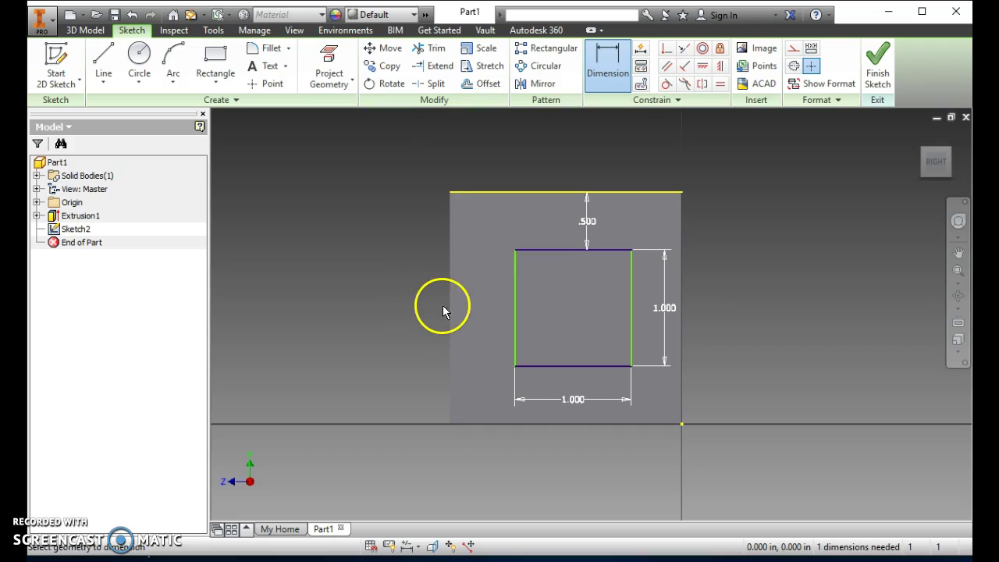
click(450, 306)
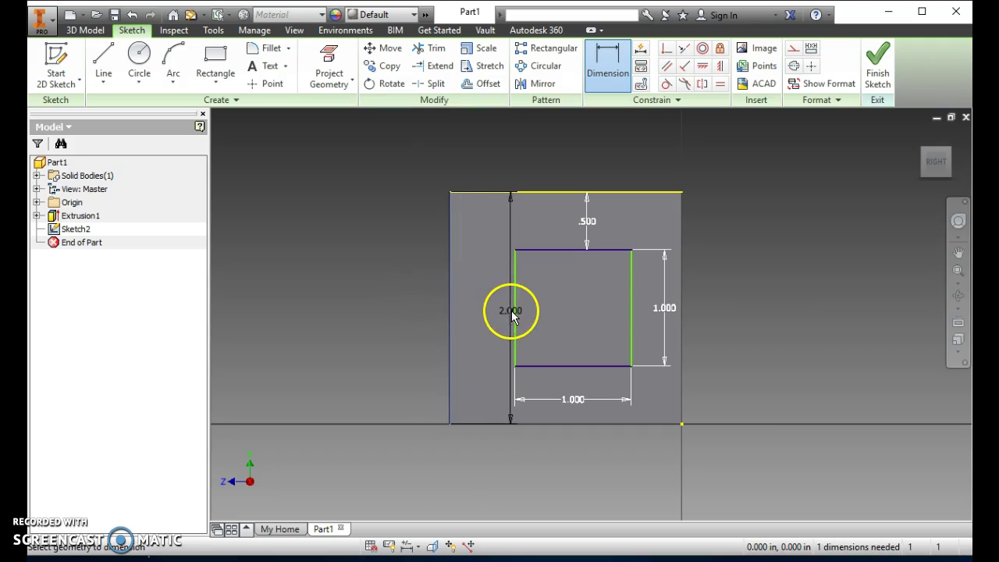
click(516, 314)
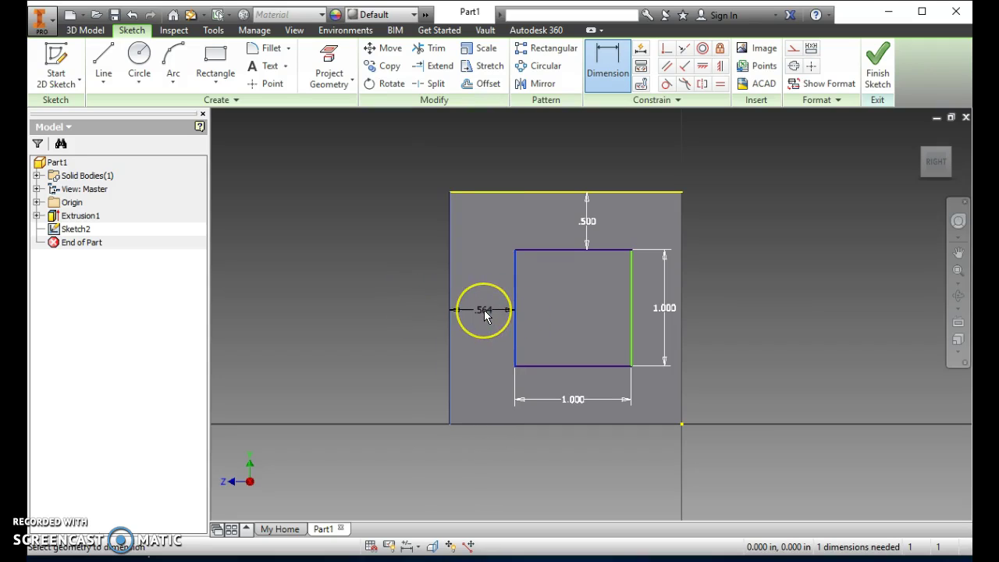
click(484, 310)
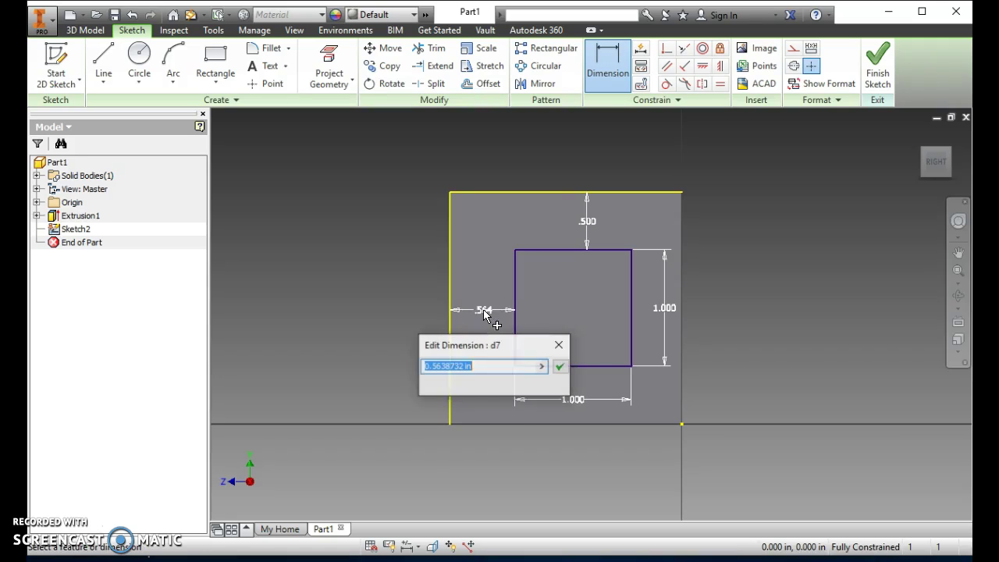
text(.5)
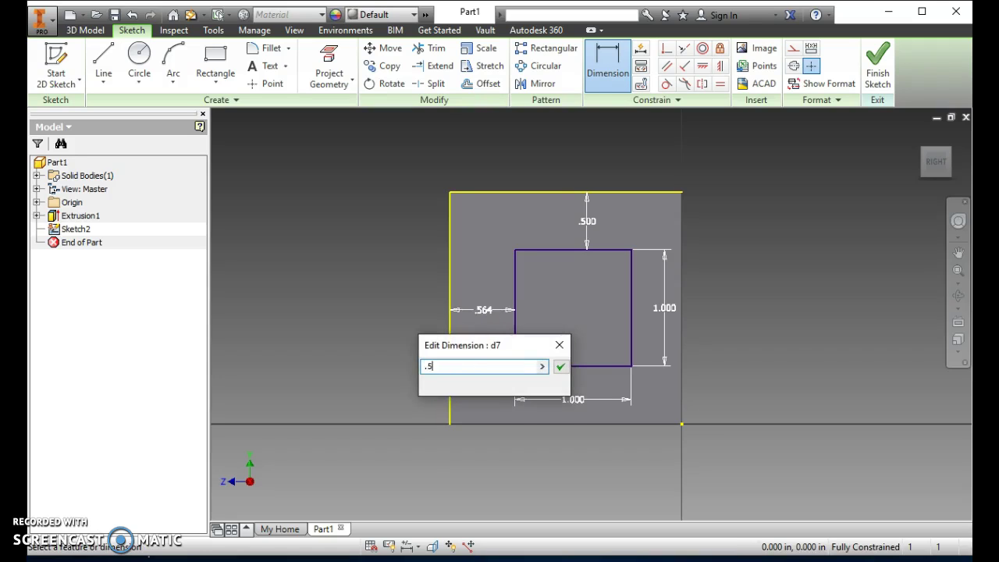
key(Return)
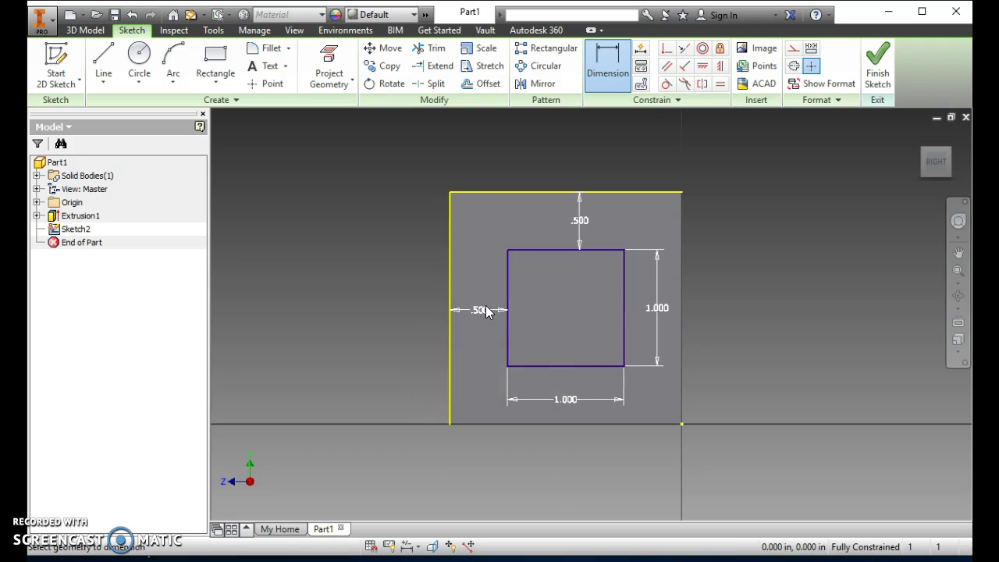
click(886, 70)
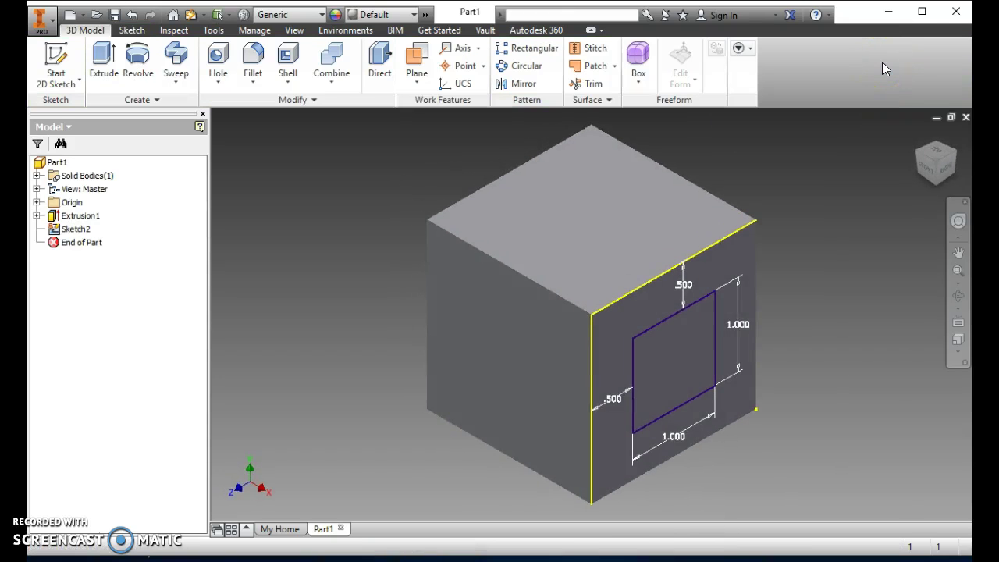
Extrude the small square profile 0.5 in outward from the cube's right face
click(106, 69)
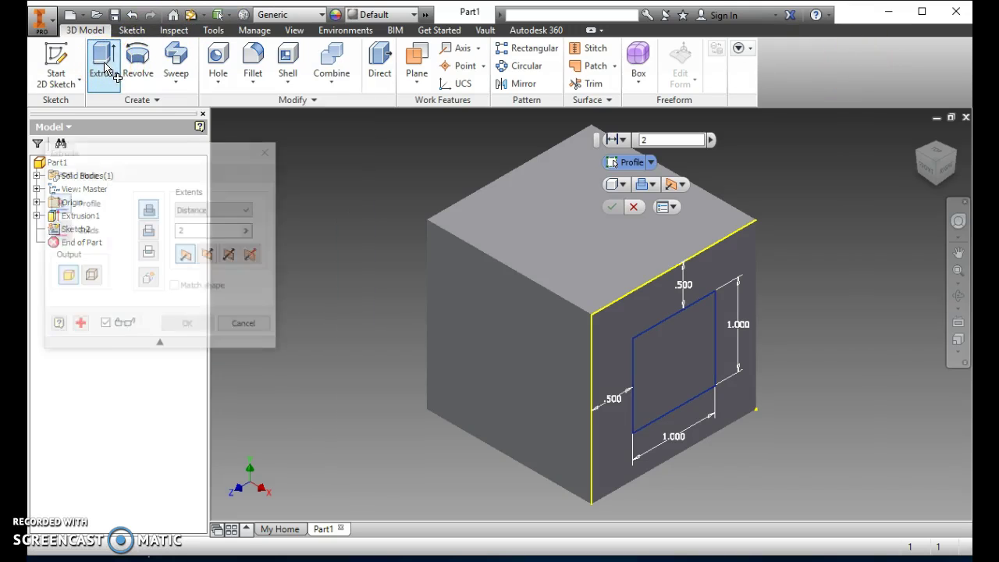
click(678, 358)
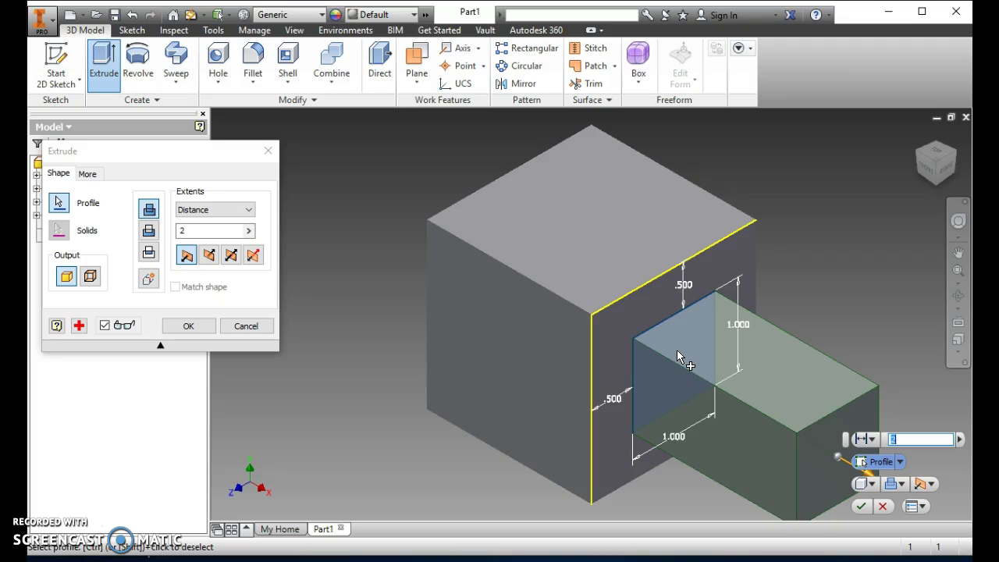
text(.5)
key(Return)
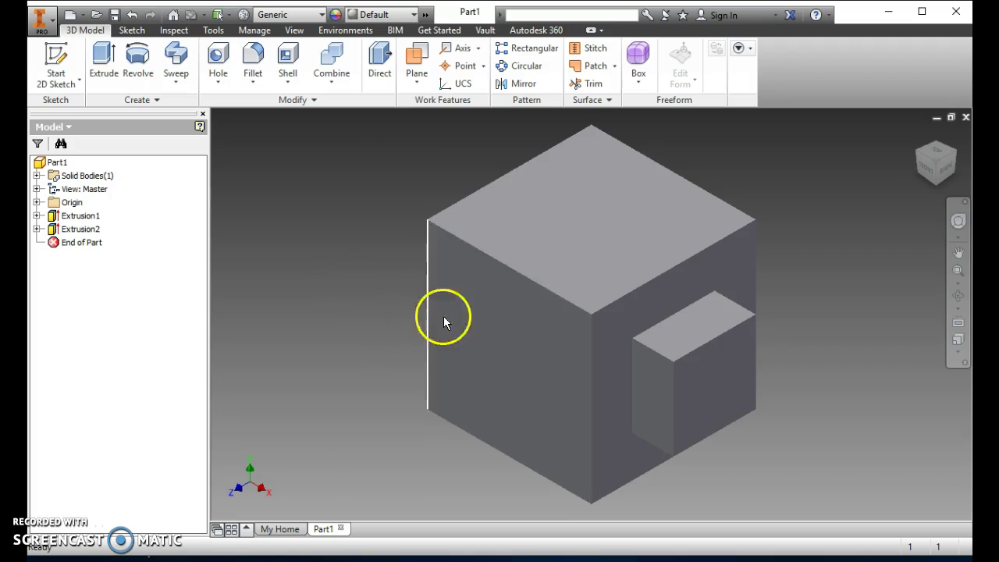
Start a new sketch on the cube's front face
click(513, 346)
right_click(511, 343)
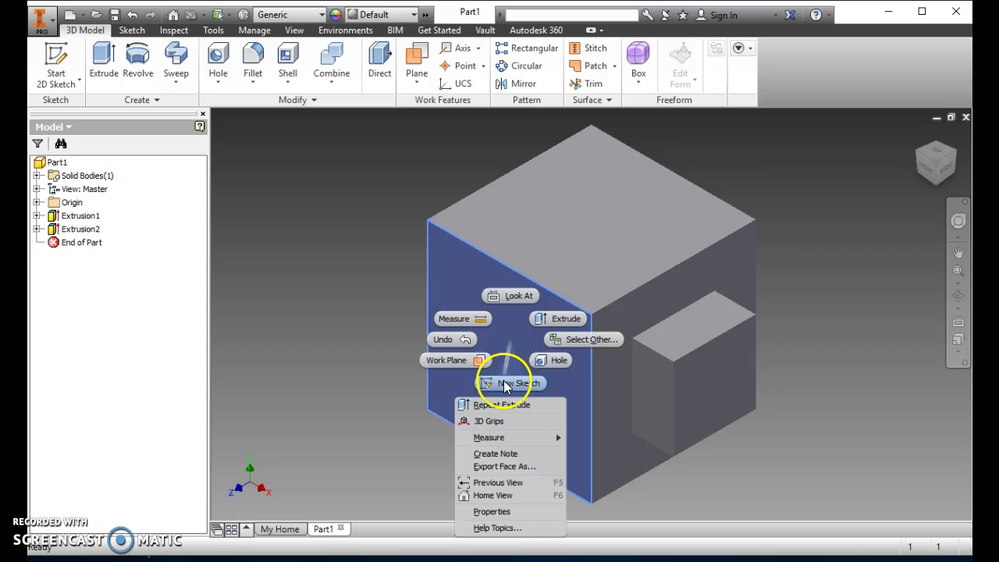
click(506, 381)
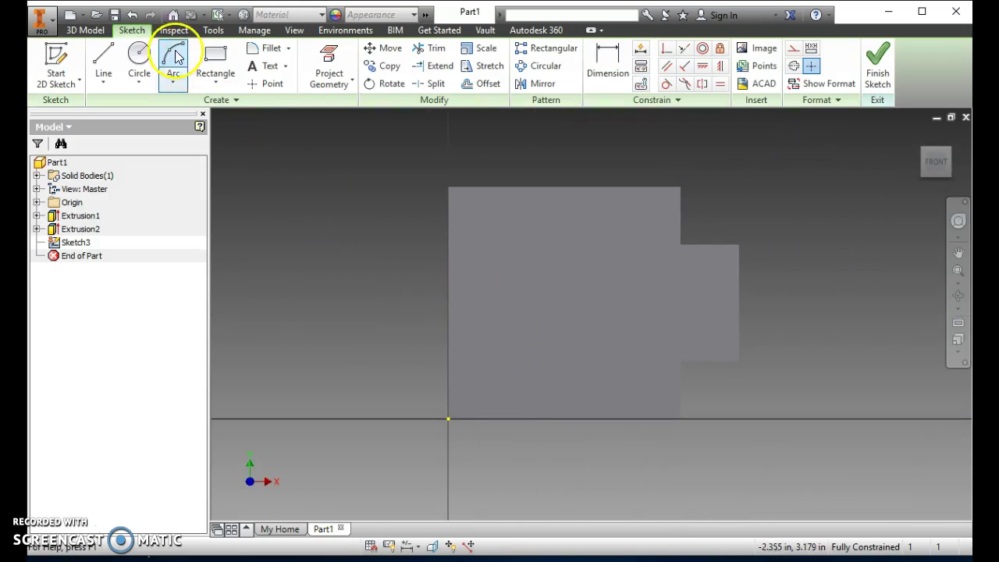
Draw a circle 1 in in diameter near the middle of the cube's front face
click(142, 57)
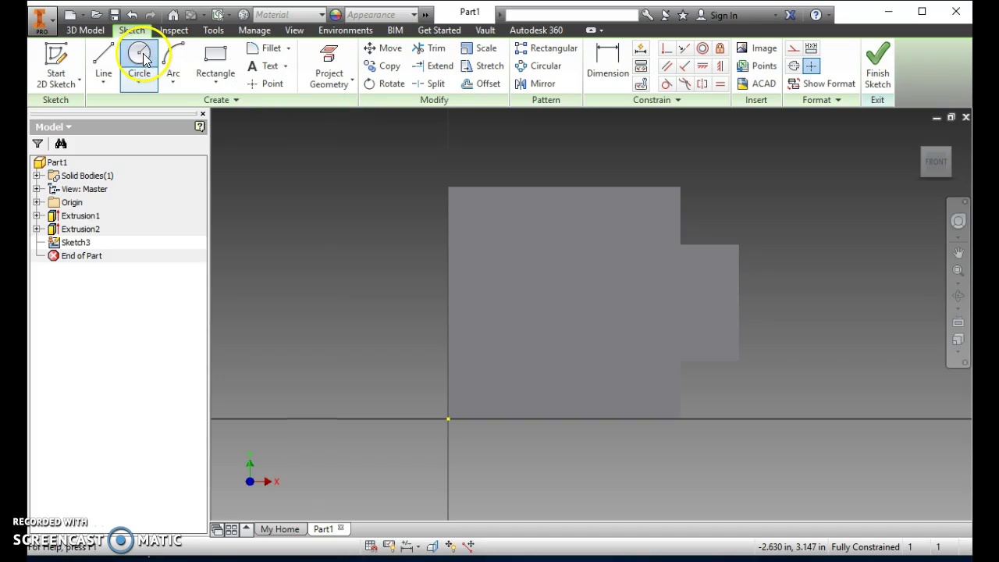
click(562, 301)
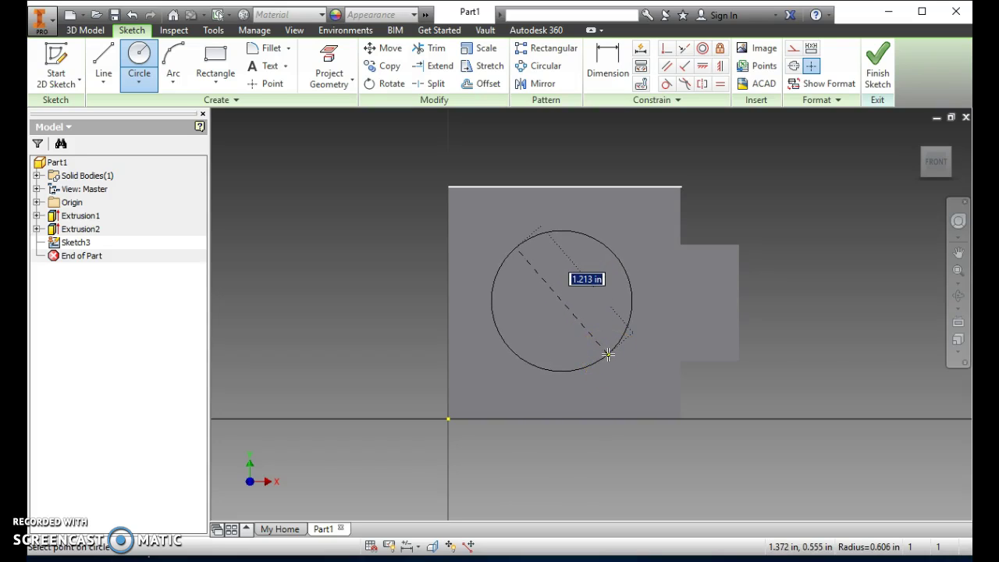
text(1)
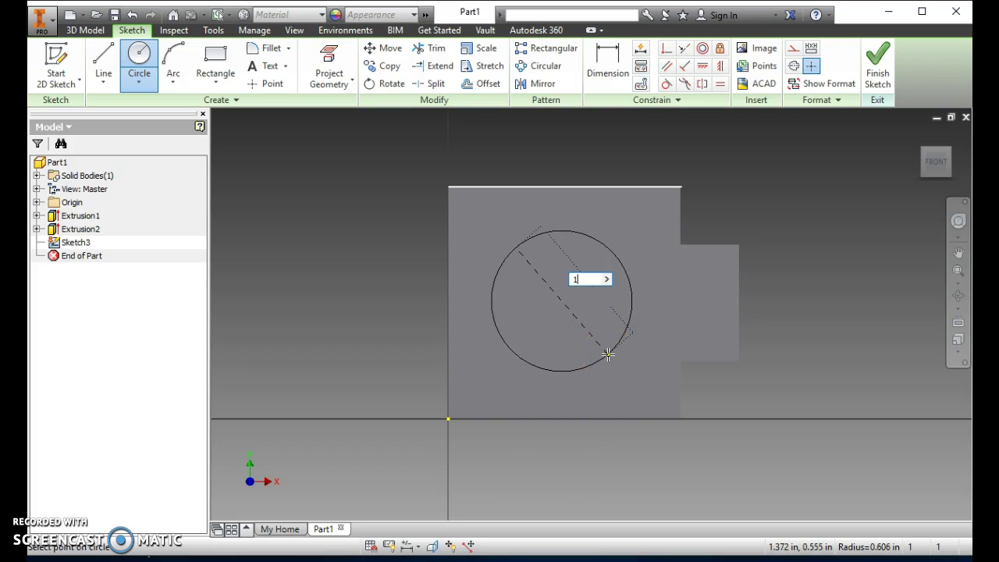
key(Return)
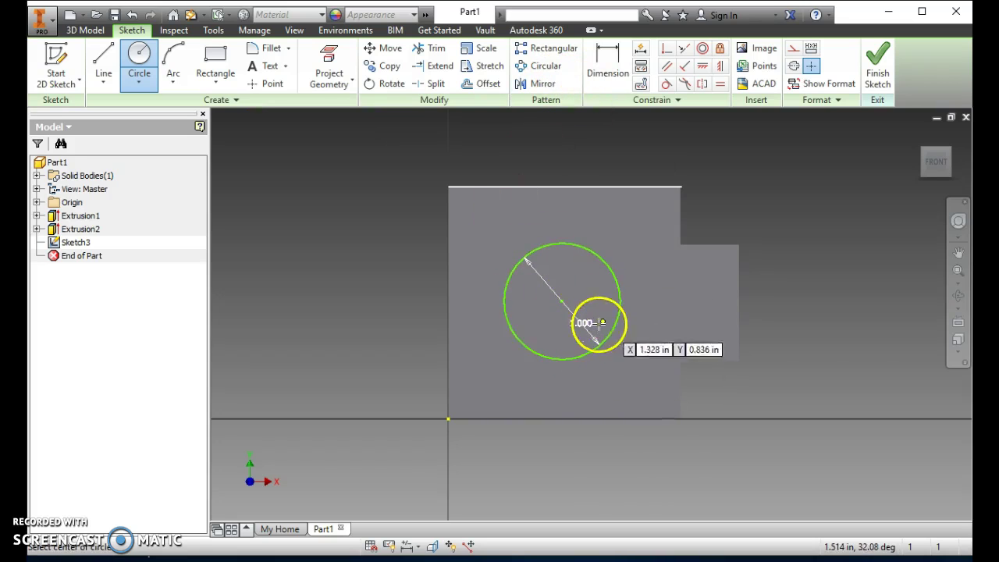
Dimension the circle's center 1 in below the front face's top edge
click(622, 56)
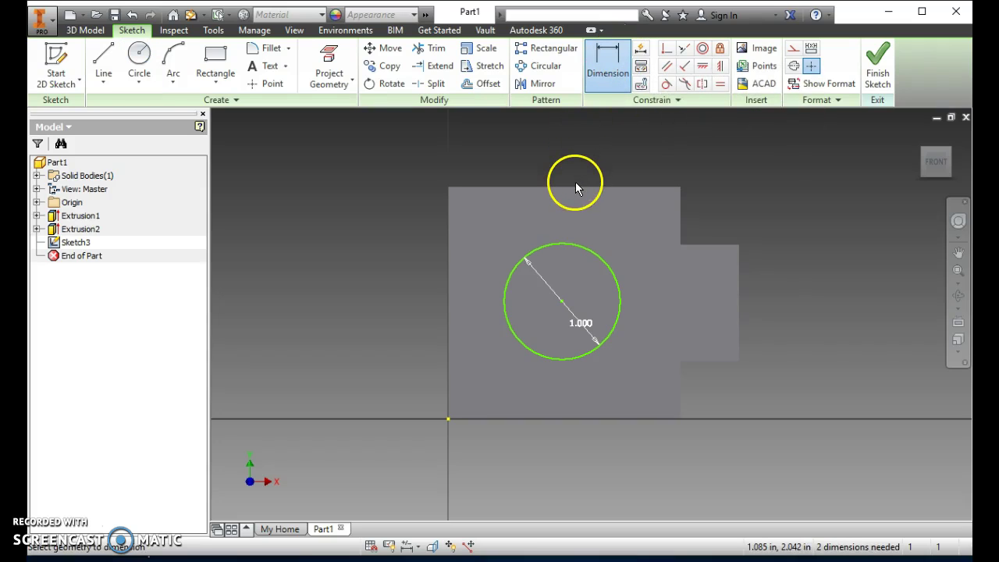
click(575, 187)
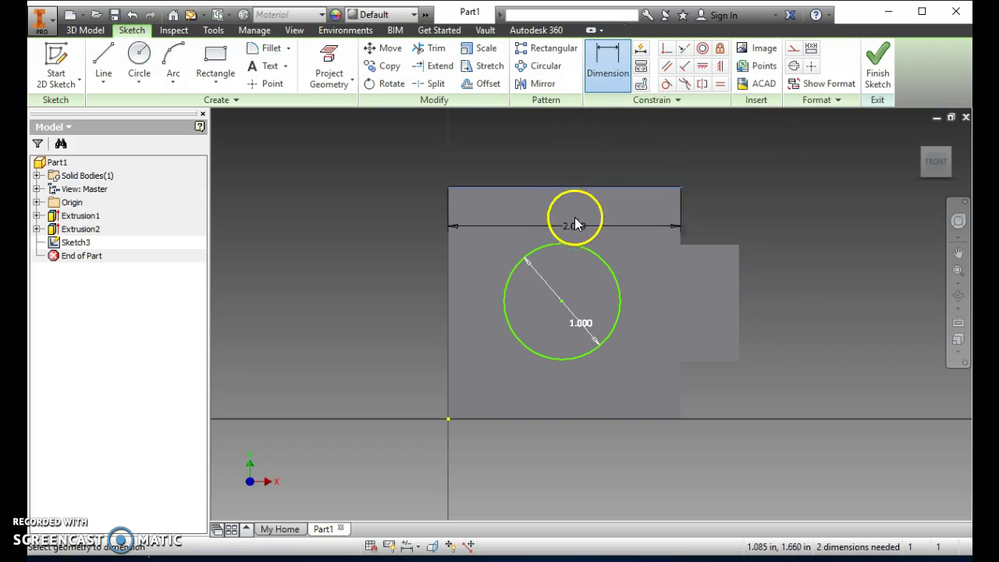
click(560, 300)
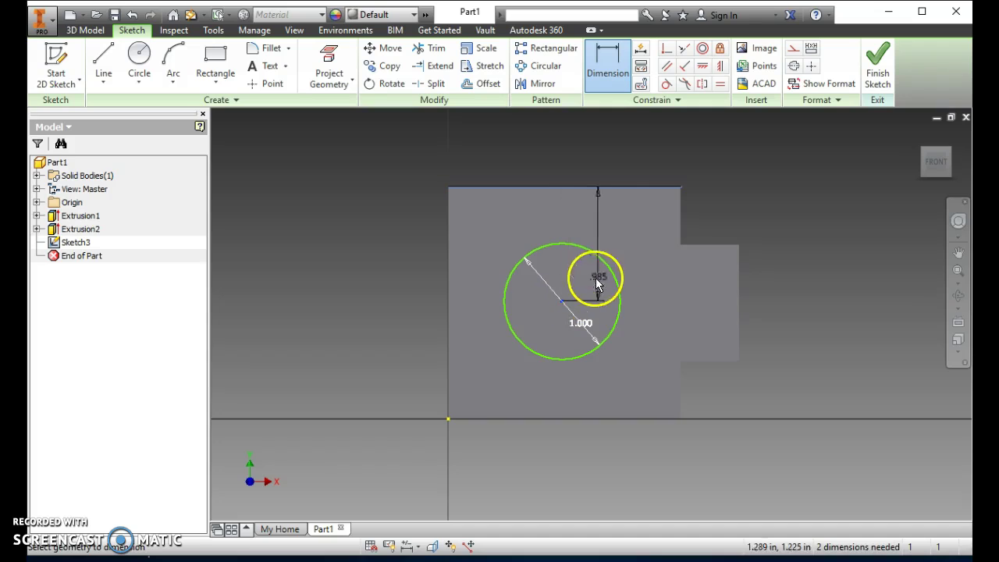
click(655, 264)
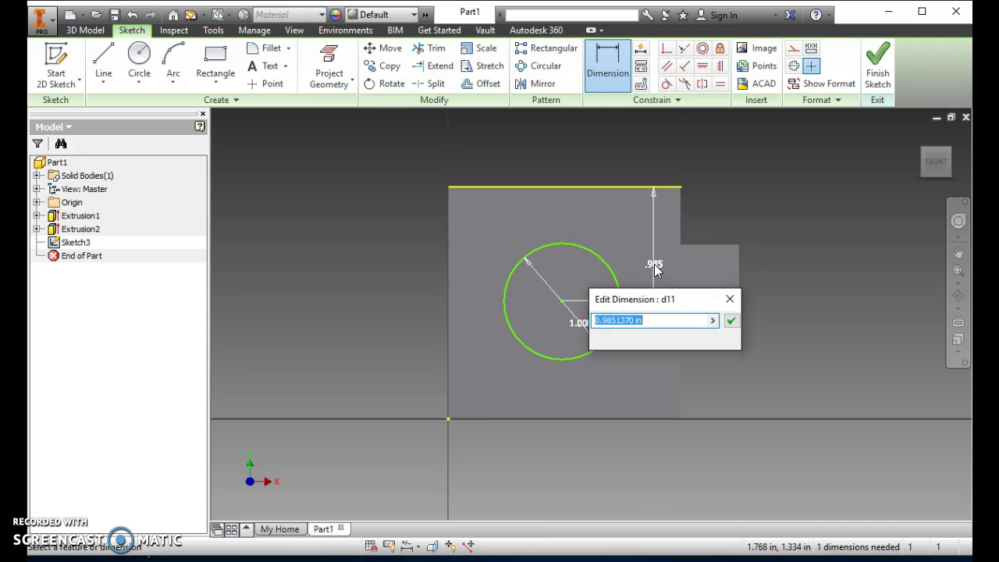
text(1)
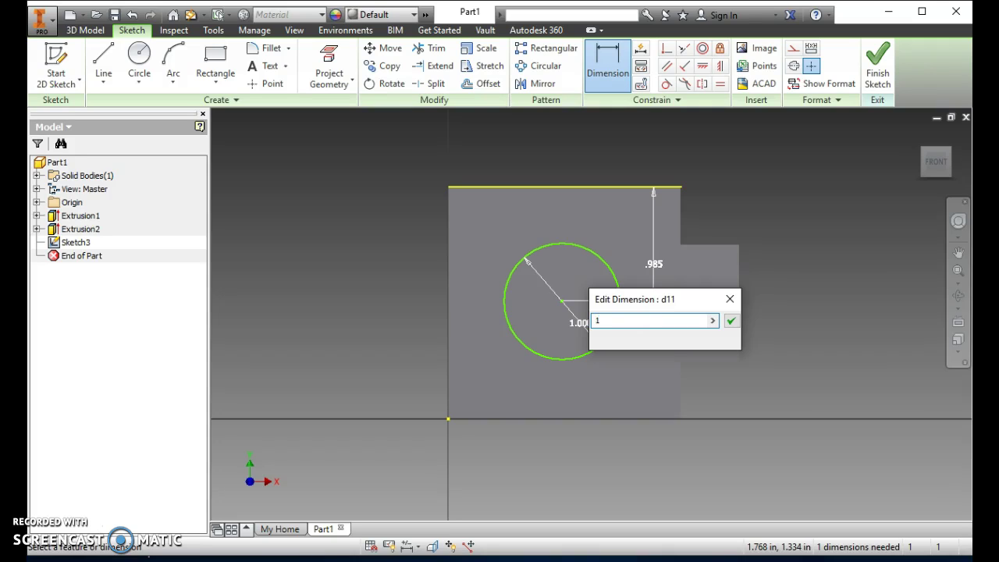
key(Return)
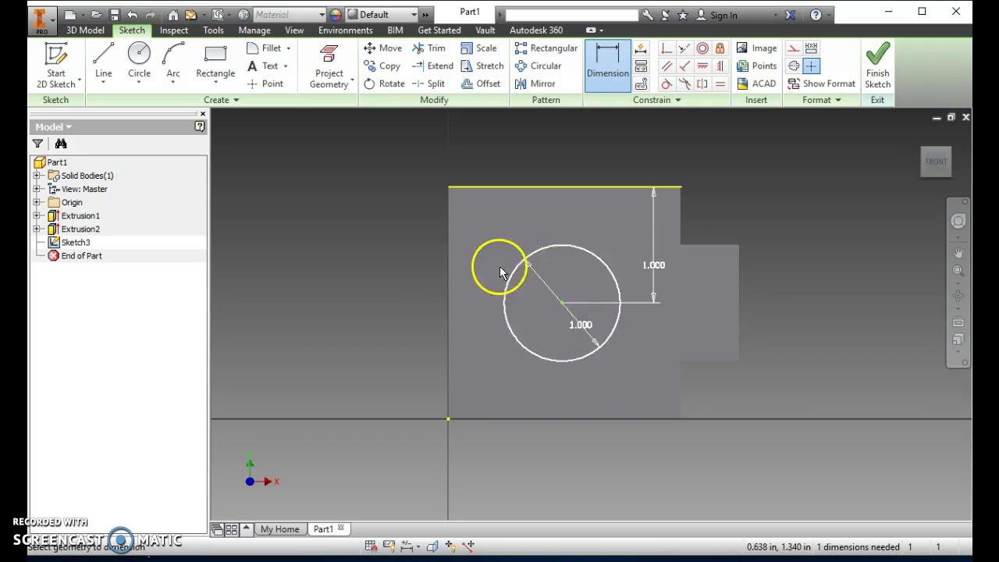
Dimension the circle's center 1 in from the front face's left edge and finish the sketch
click(448, 306)
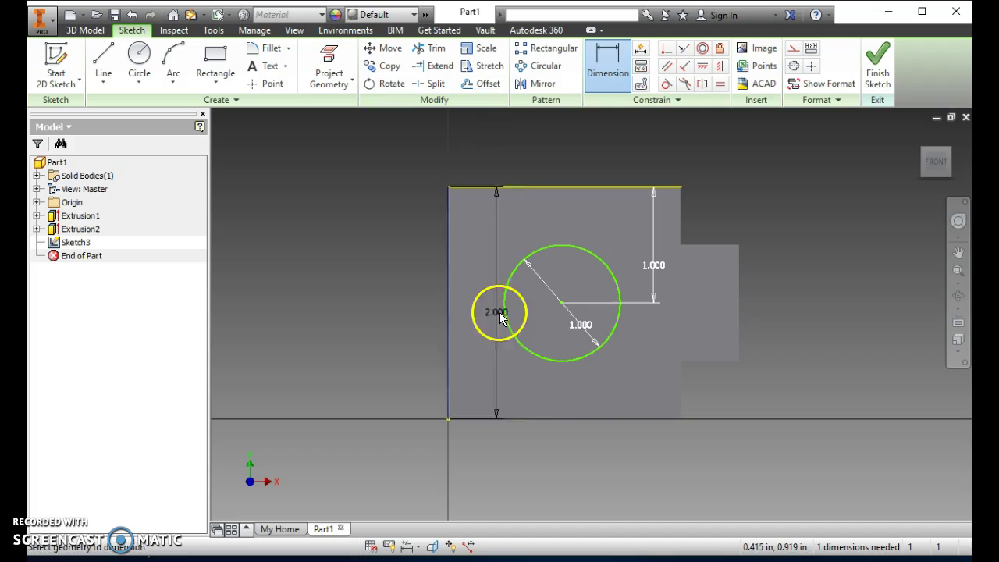
click(560, 303)
click(508, 381)
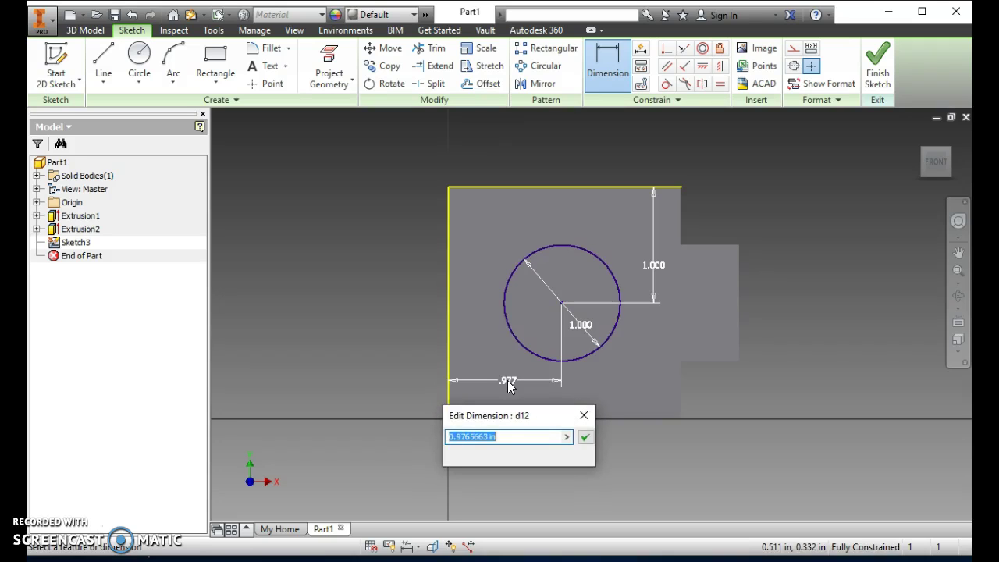
text(1)
key(Return)
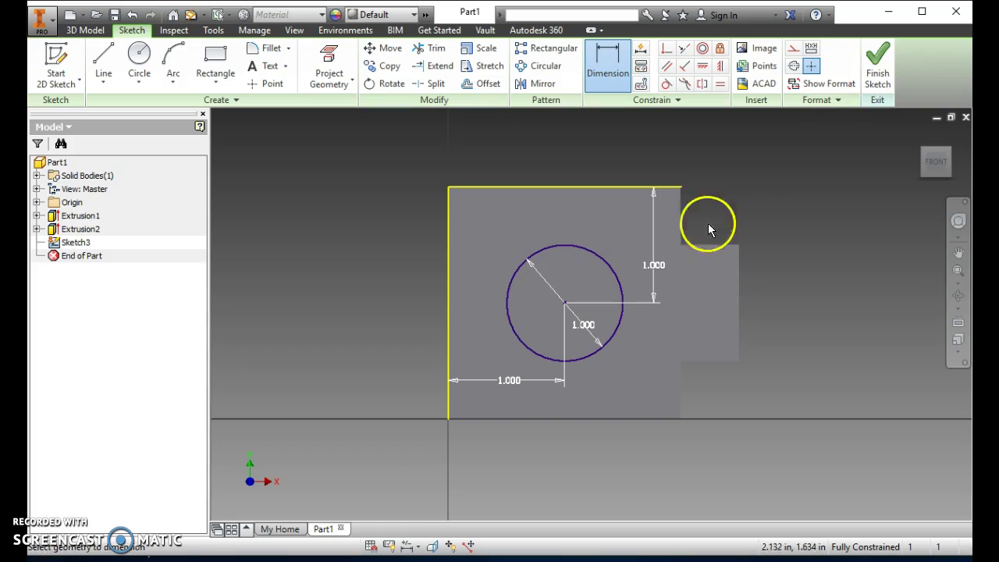
click(877, 64)
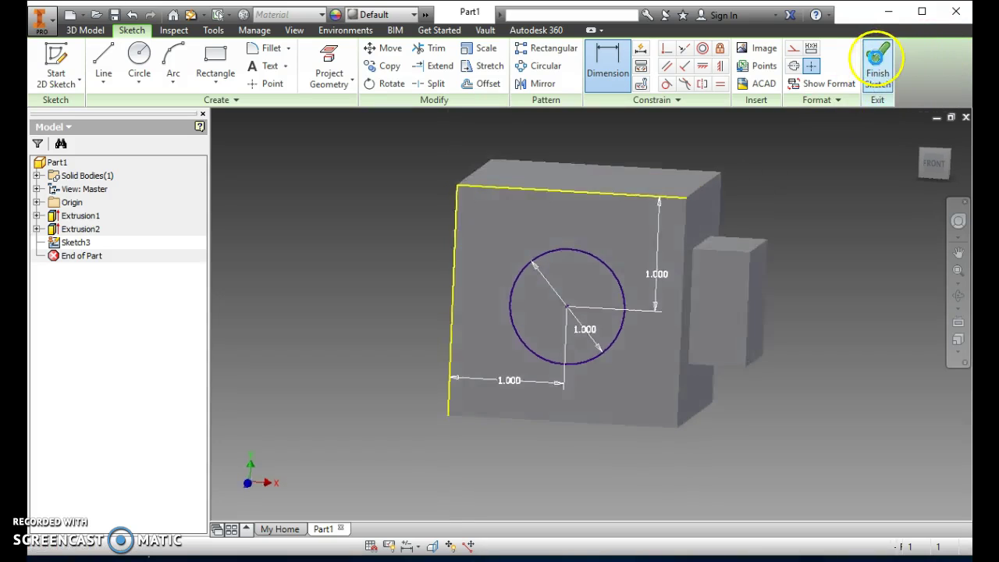
Extrude the circle 0.5 in outward from the cube's front face
click(103, 61)
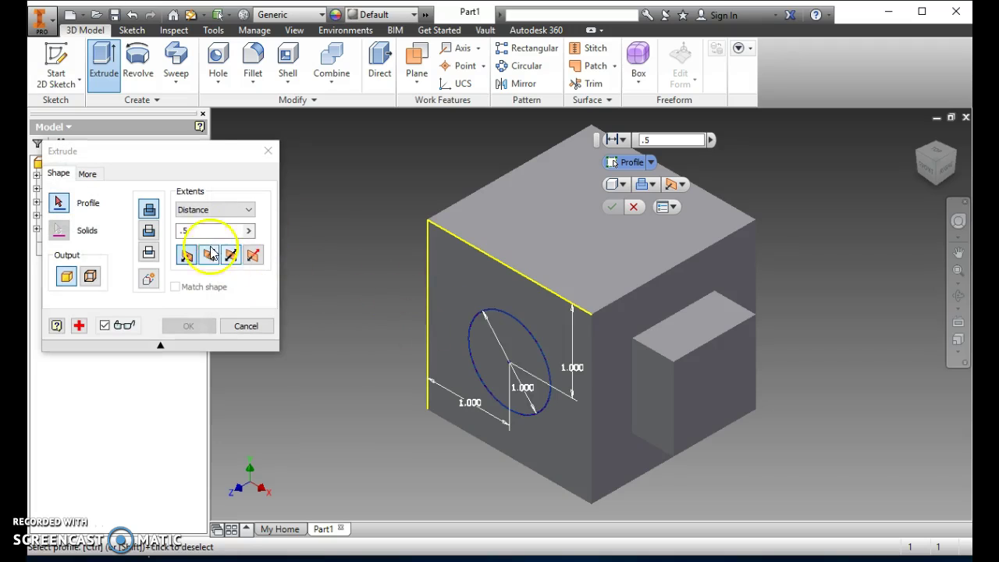
click(525, 353)
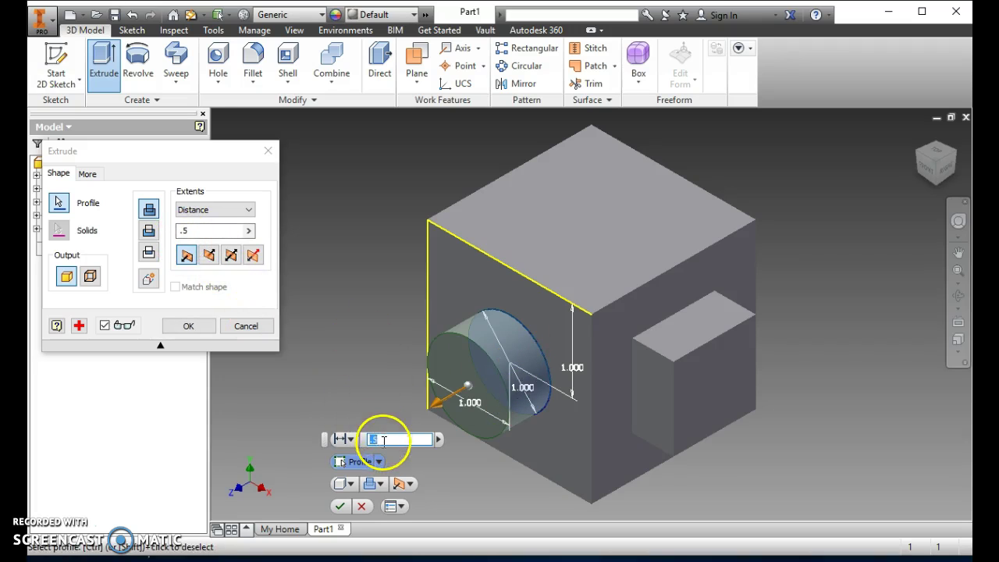
key(Return)
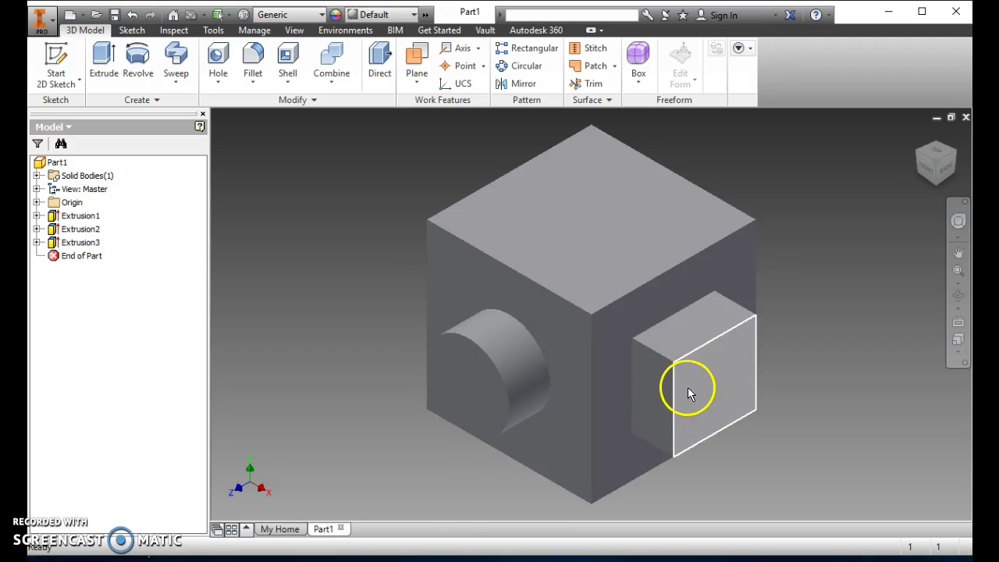
Start a new sketch on the cube's top face and draw a 1 in diameter circle near its middle
right_click(605, 207)
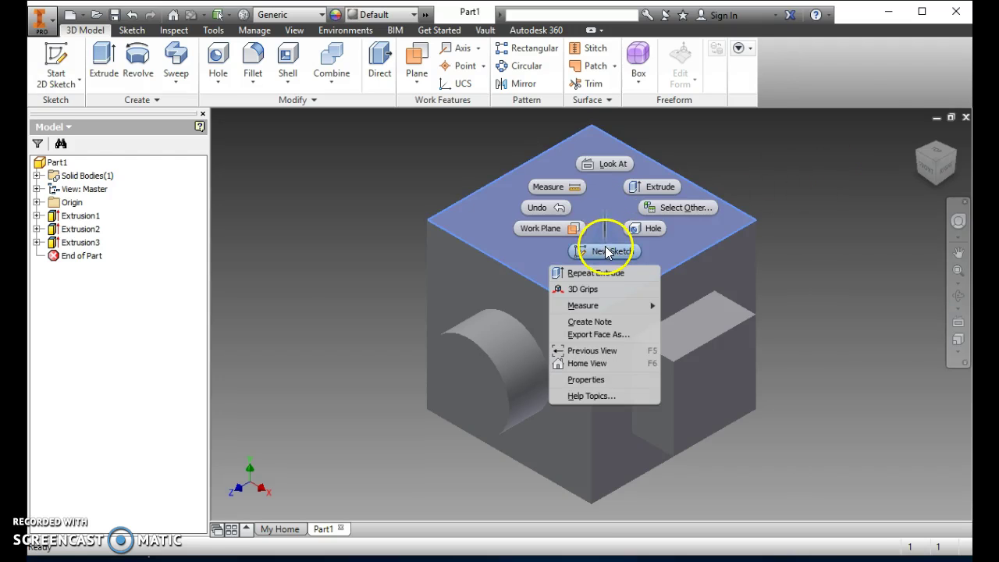
click(607, 251)
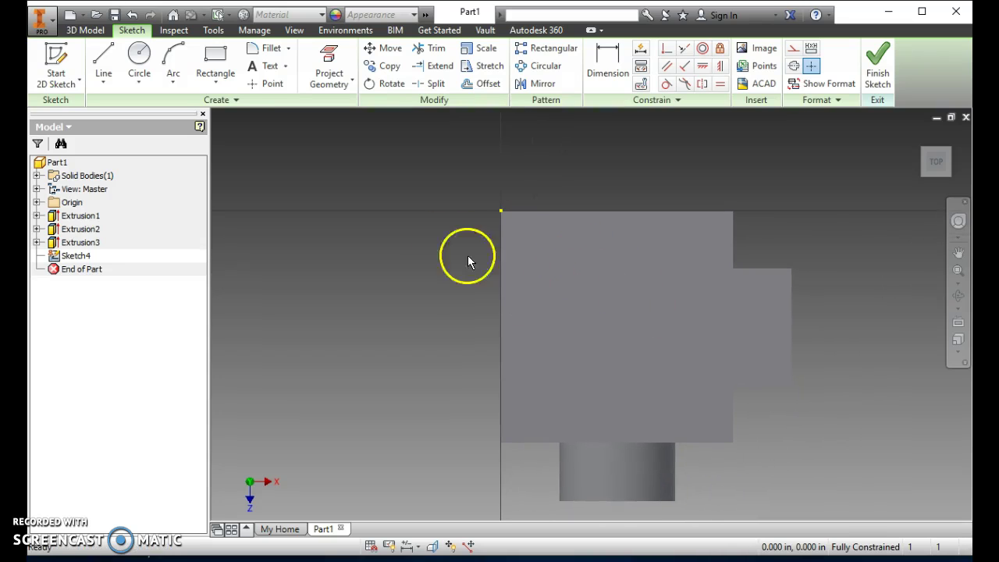
click(139, 61)
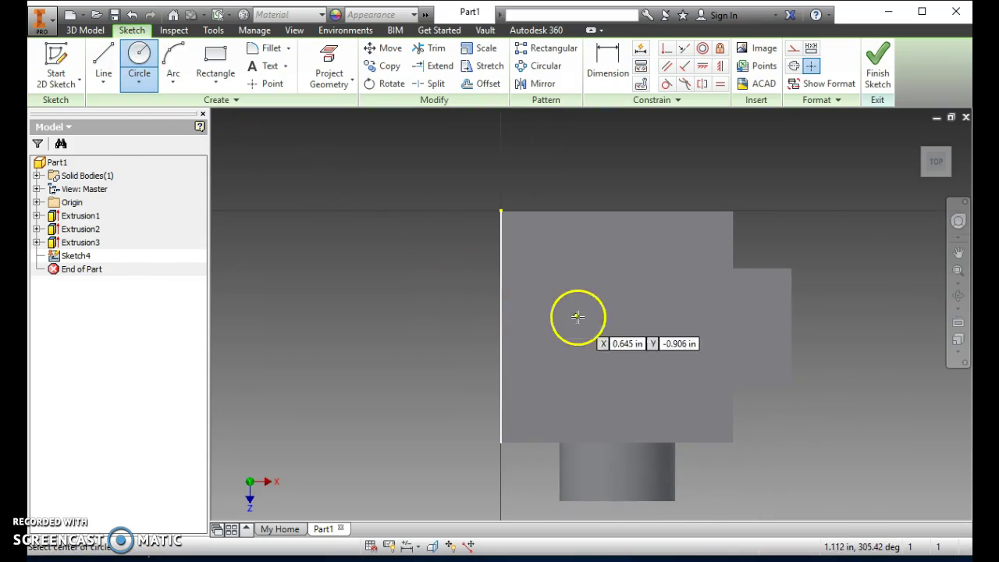
click(616, 325)
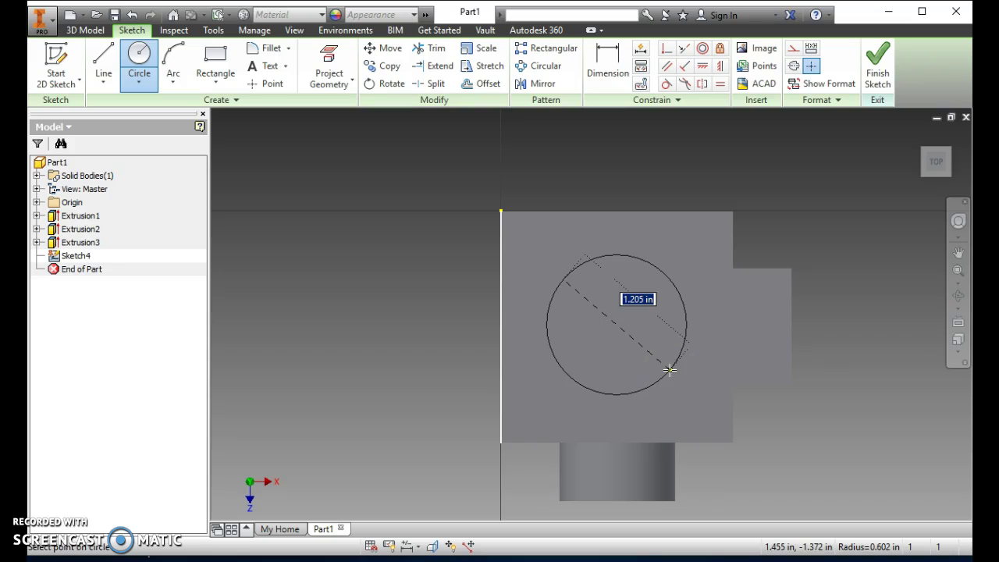
text(1)
key(Return)
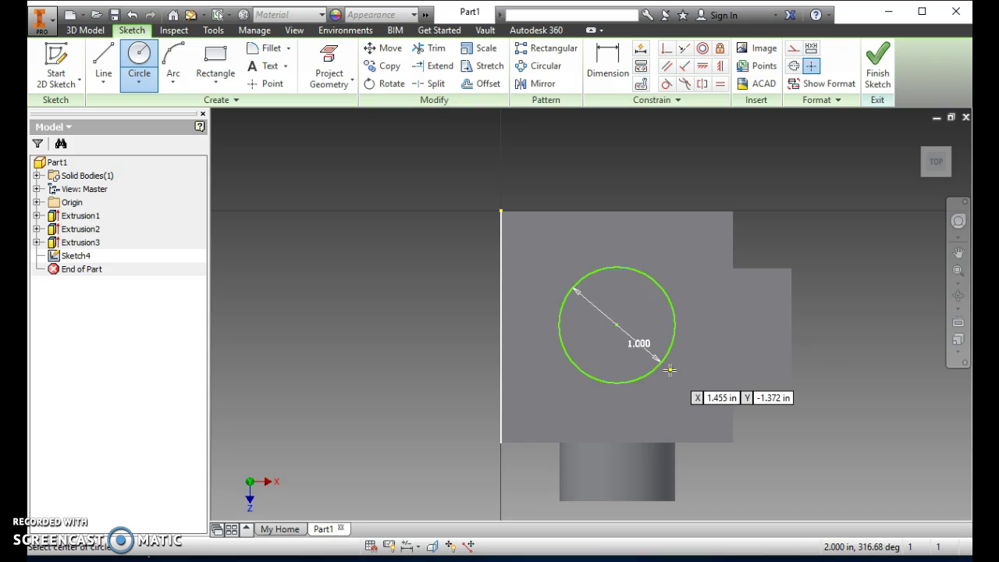
Dimension the top-face circle's center 1 in from the face's back edge
click(603, 70)
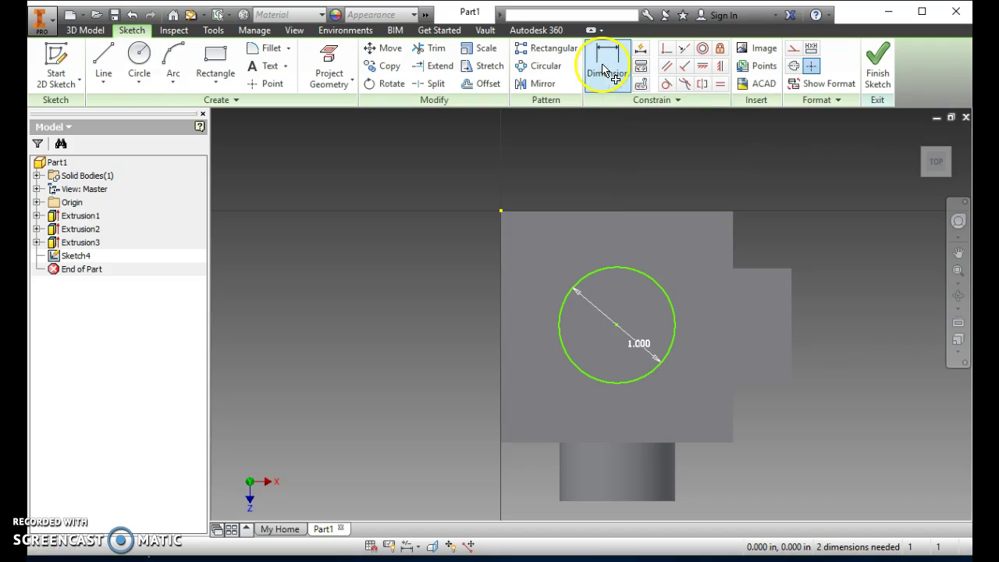
click(617, 219)
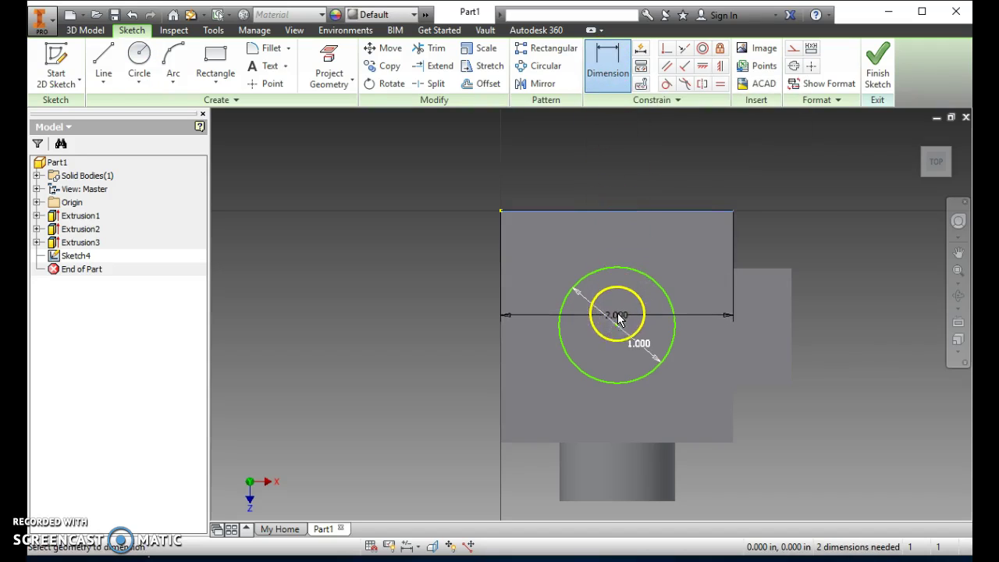
click(617, 326)
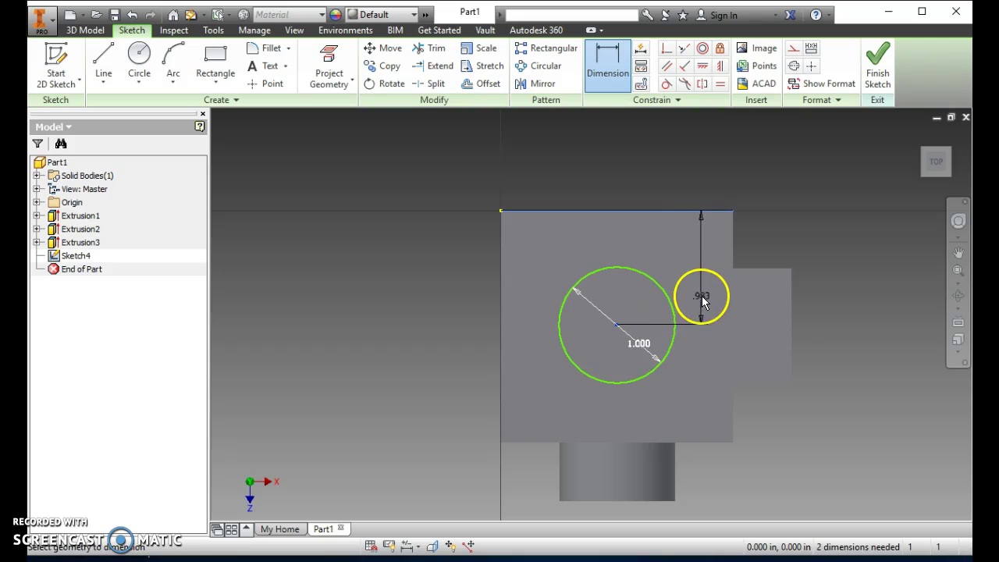
click(702, 300)
text(1)
key(Return)
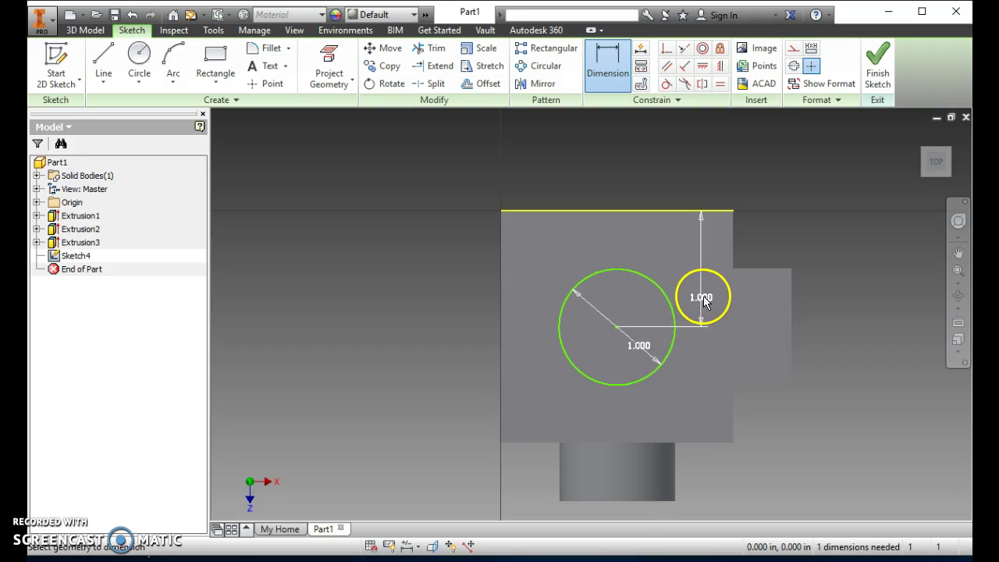
Dimension the top-face circle's center 1 in from the face's left edge and finish the sketch
click(501, 339)
click(616, 330)
click(549, 266)
text(1)
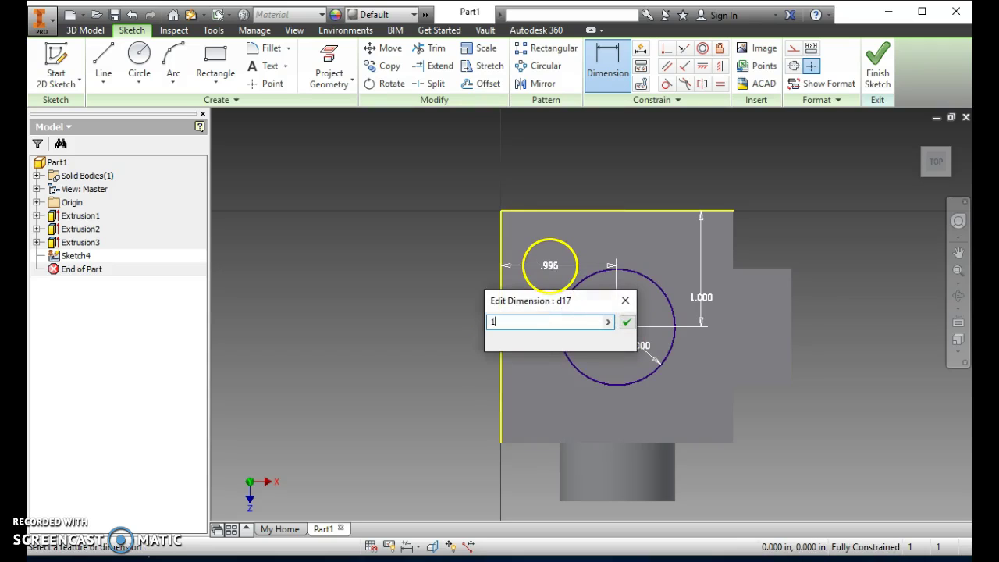
key(Return)
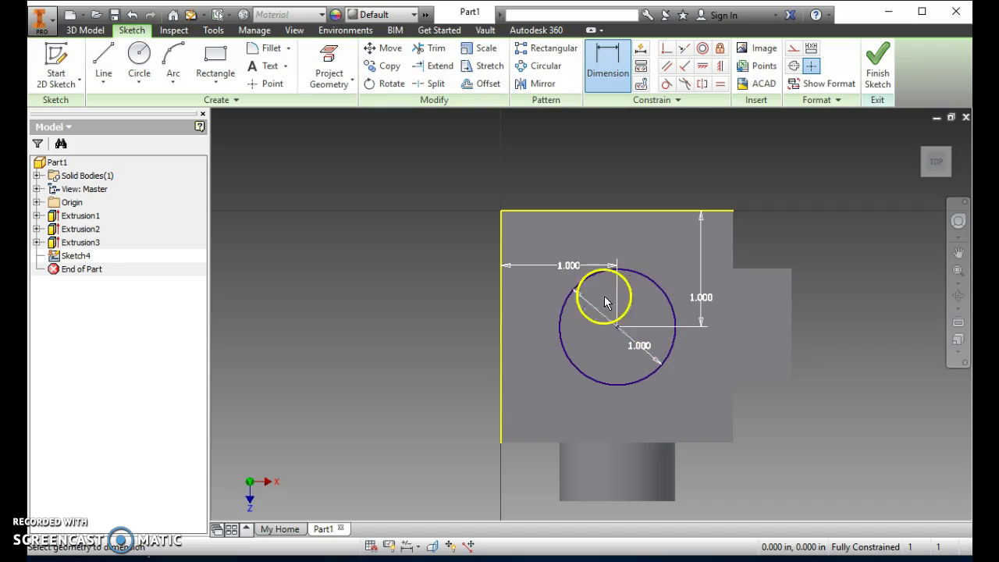
click(878, 59)
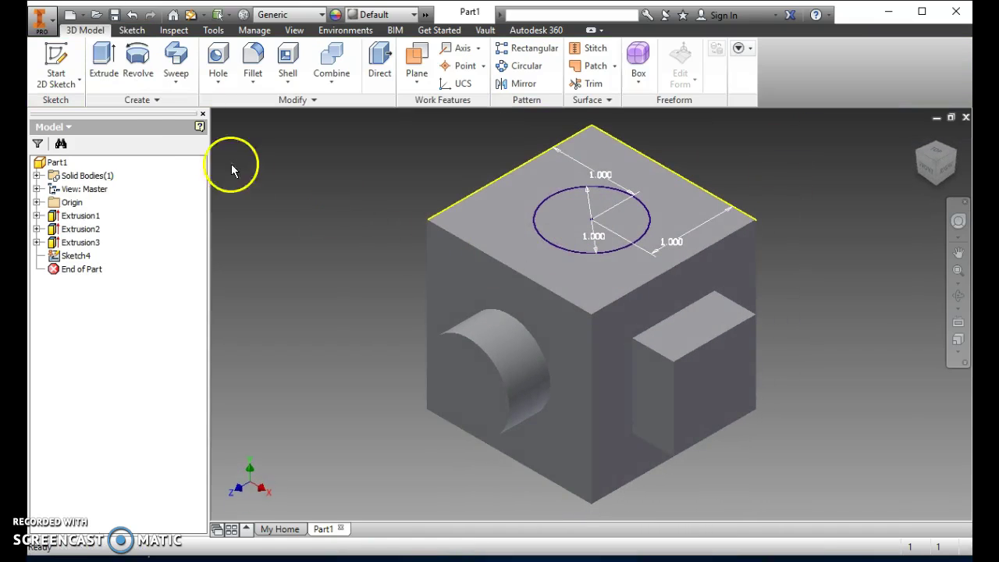
Extrude the top-face circle as a cut 0.5 in deep into the cube
click(106, 54)
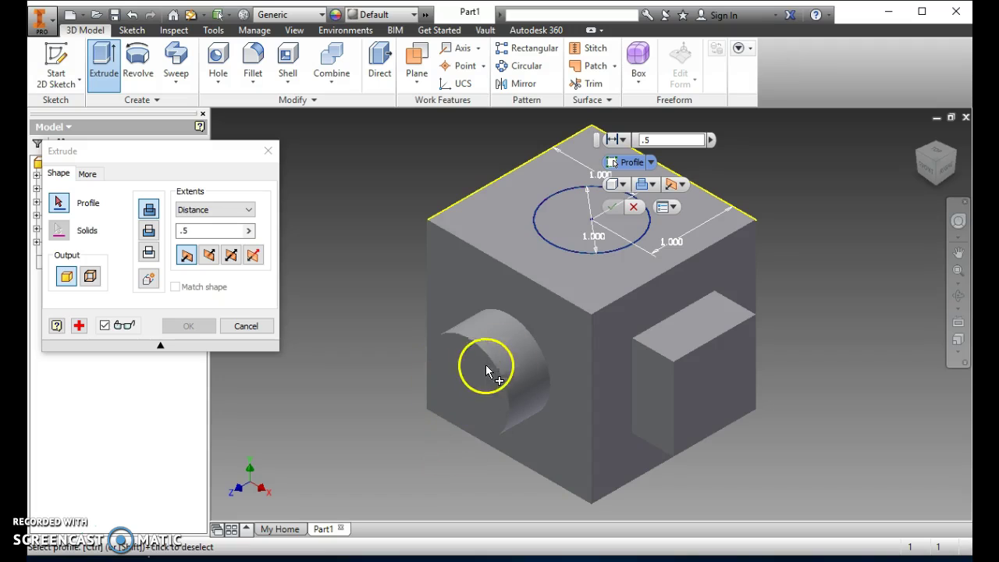
click(575, 222)
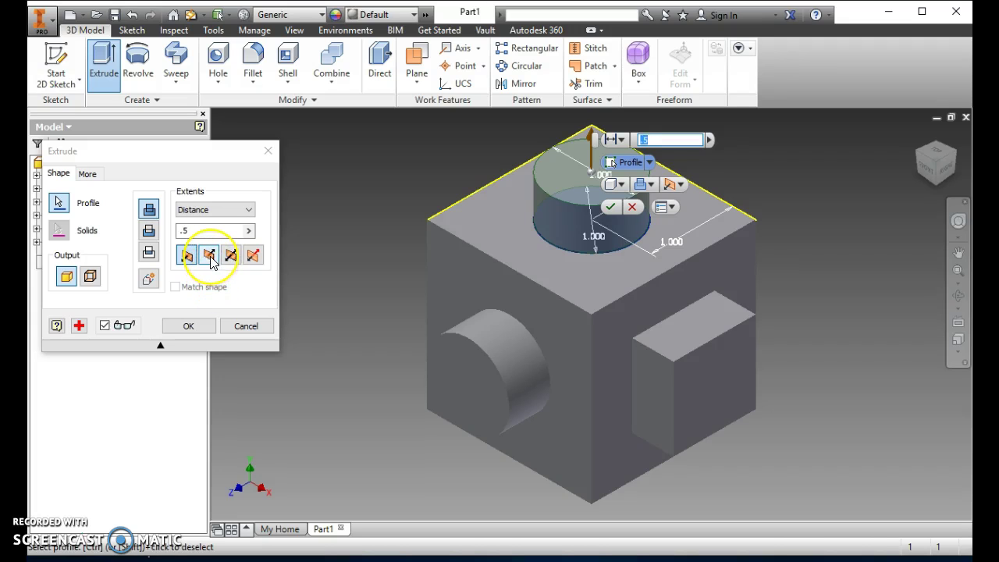
click(209, 256)
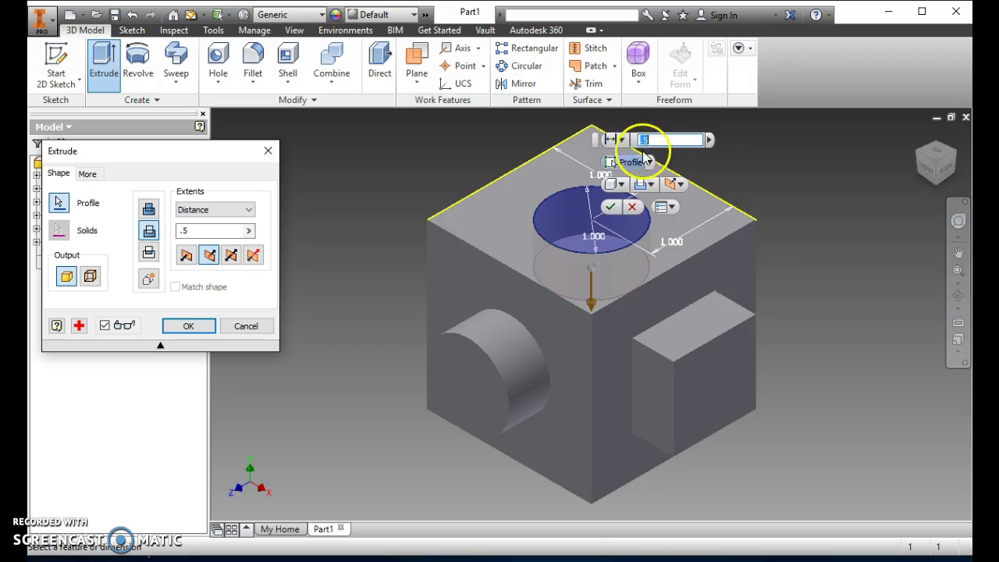
click(634, 200)
shift+middle_drag(638, 255, 582, 250)
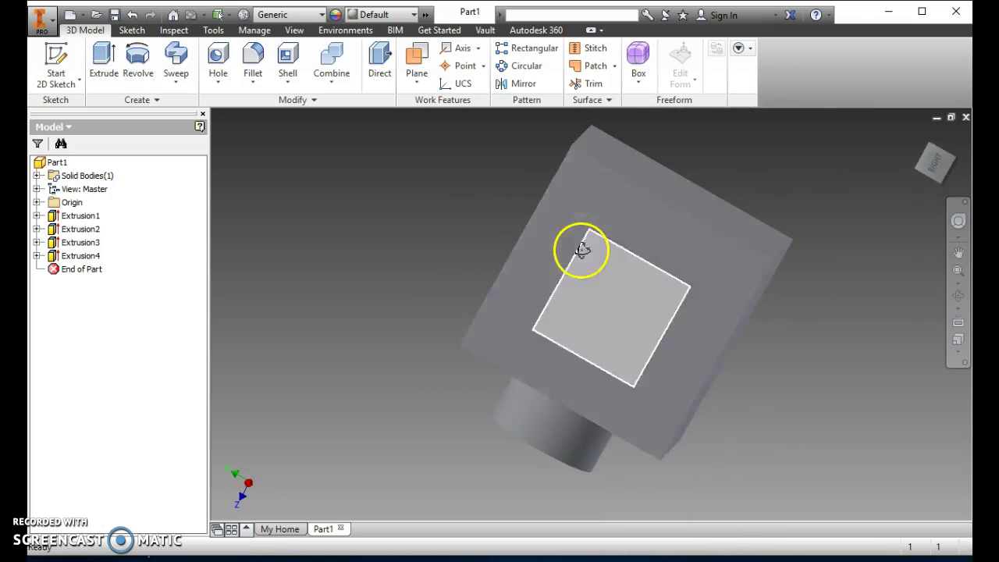
click(915, 134)
shift+middle_drag(680, 286, 669, 268)
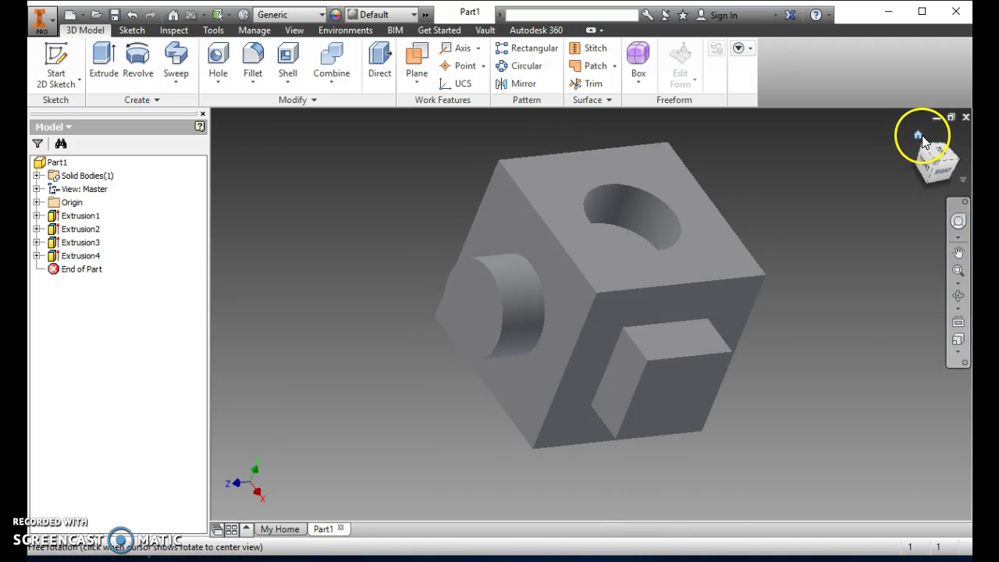
click(918, 136)
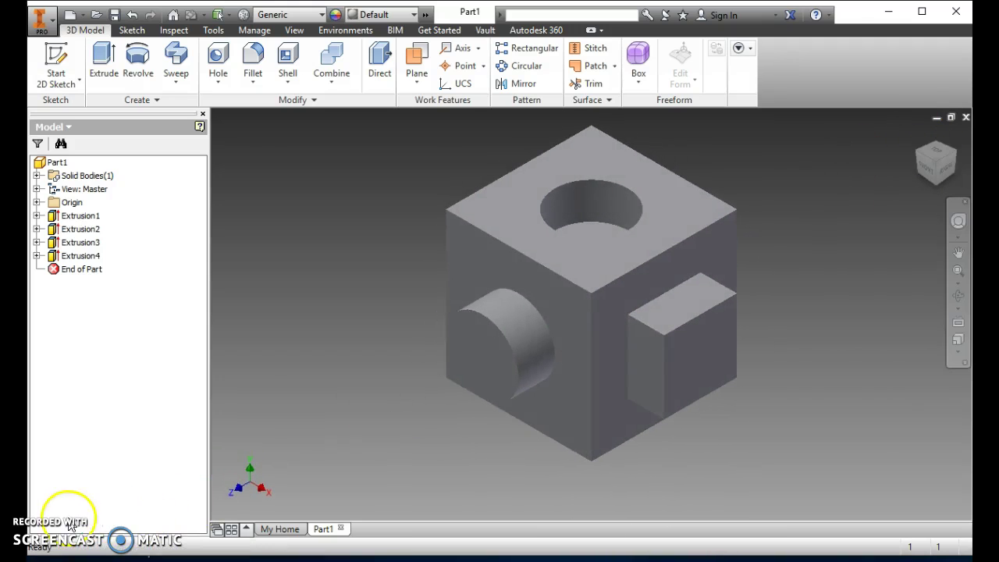